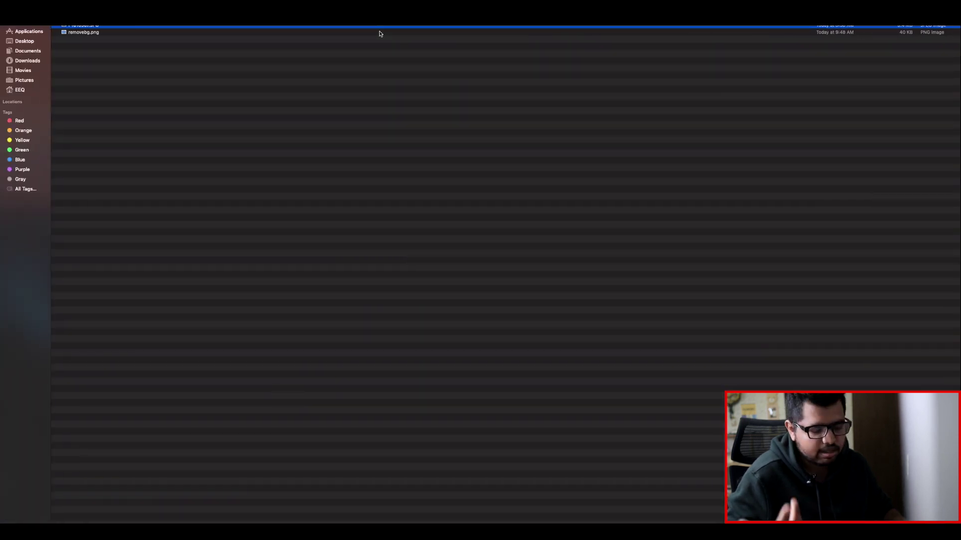
Preview the image files in the folder, including removebg.png and NoBackground.png, and close the preview.
{"action": "left_click", "coordinate": [108, 19]}
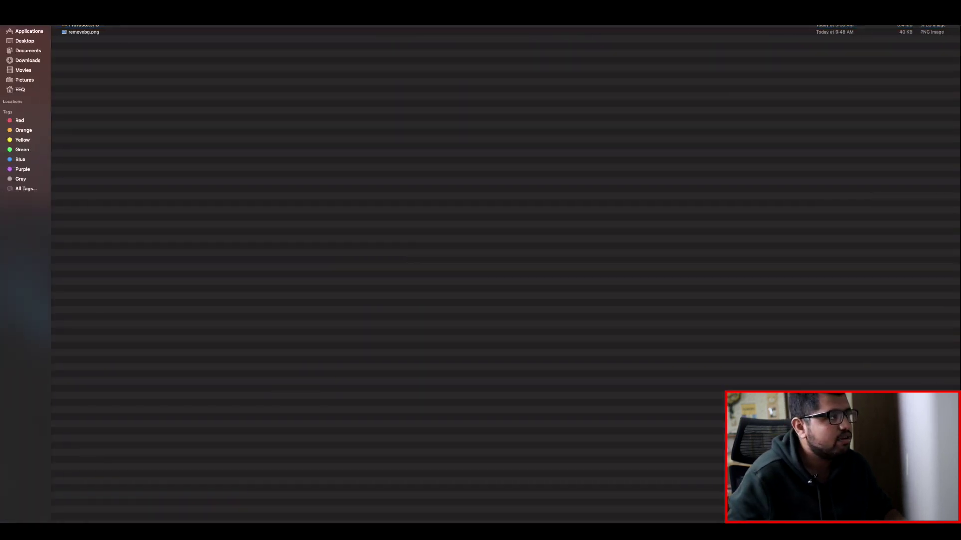
{"action": "key", "text": "space"}
{"action": "key", "text": "Down"}
{"action": "key", "text": "Down"}
{"action": "key", "text": "Down"}
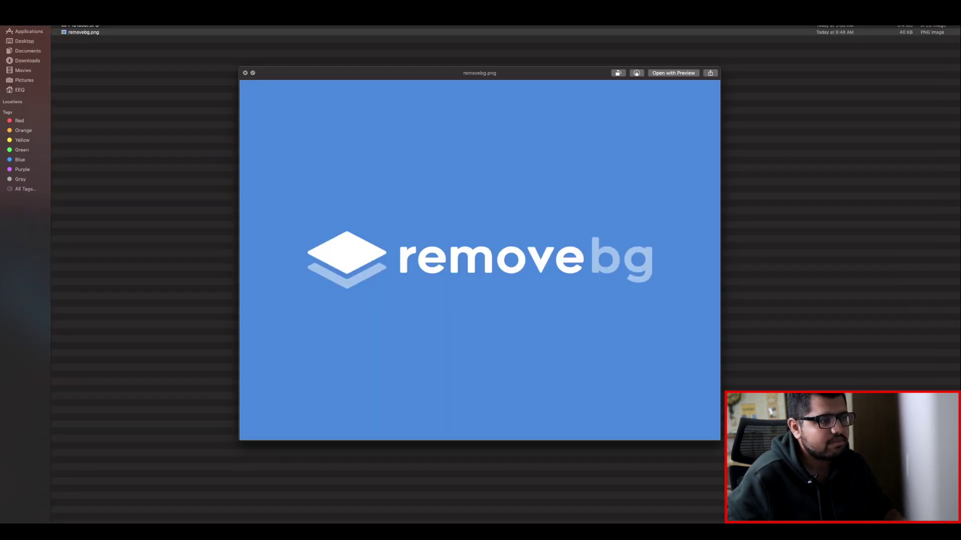
{"action": "key", "text": "Up"}
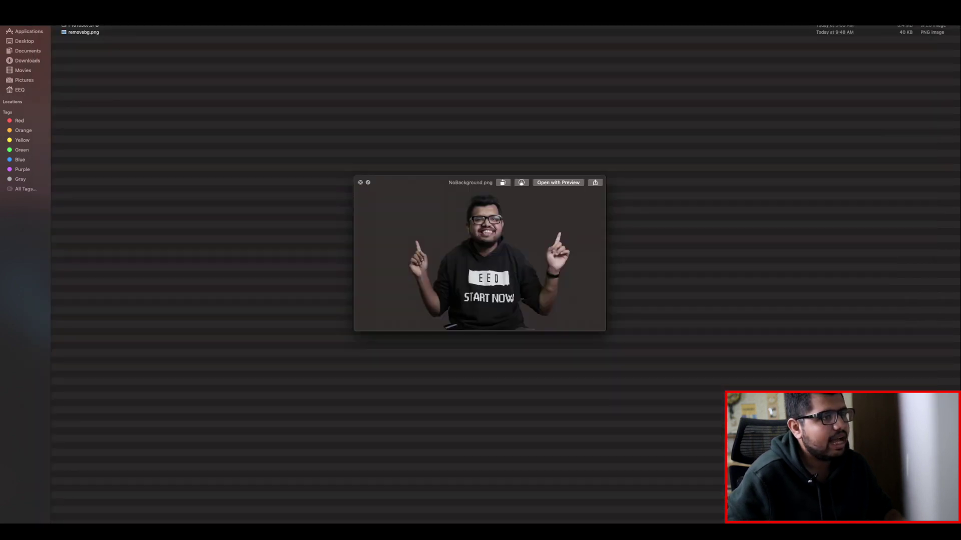
{"action": "key", "text": "space"}
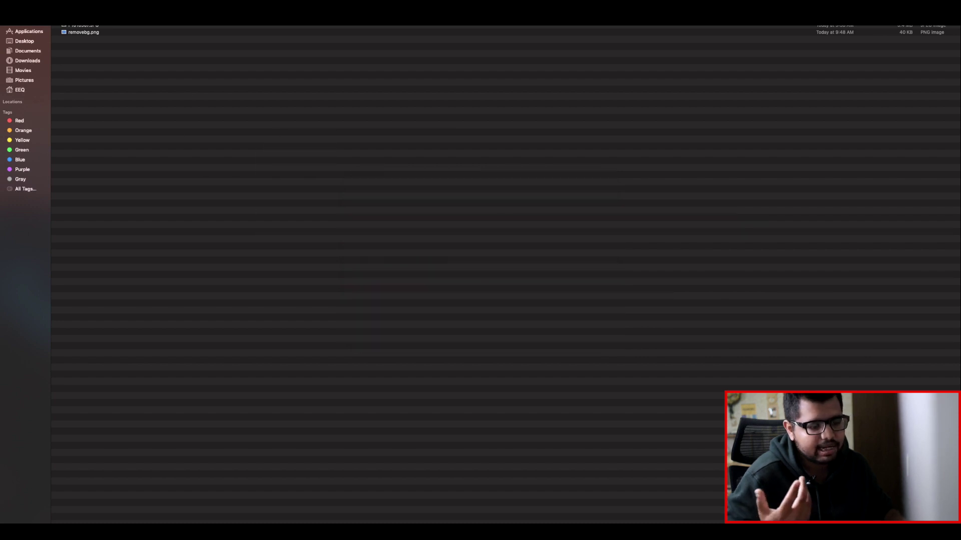
Switch to the Canva home page in the browser, look over its template categories and open the Thumbnail design.
{"action": "key", "text": "super+Tab"}
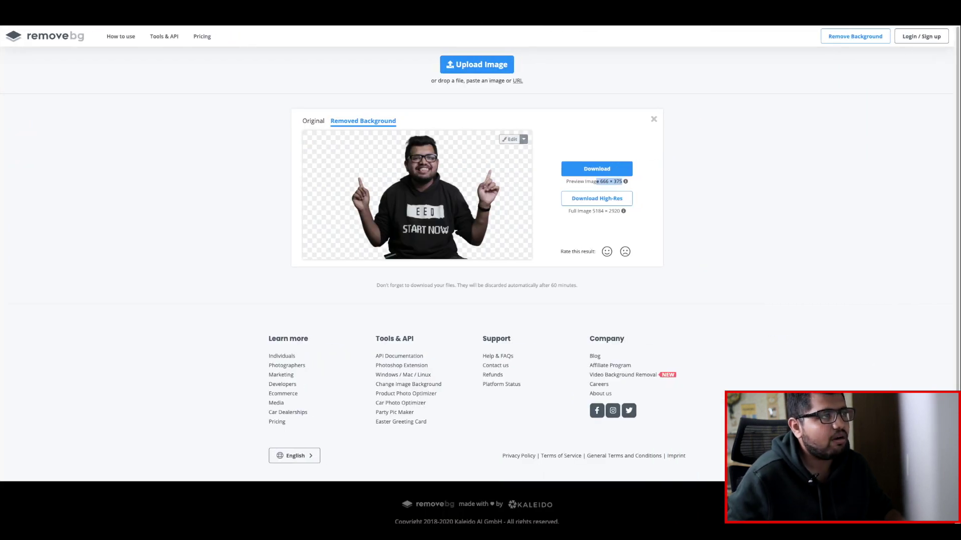
{"action": "key", "text": "ctrl+Tab"}
{"action": "scroll", "coordinate": [229, 120], "scroll_direction": "down", "scroll_amount": 10}
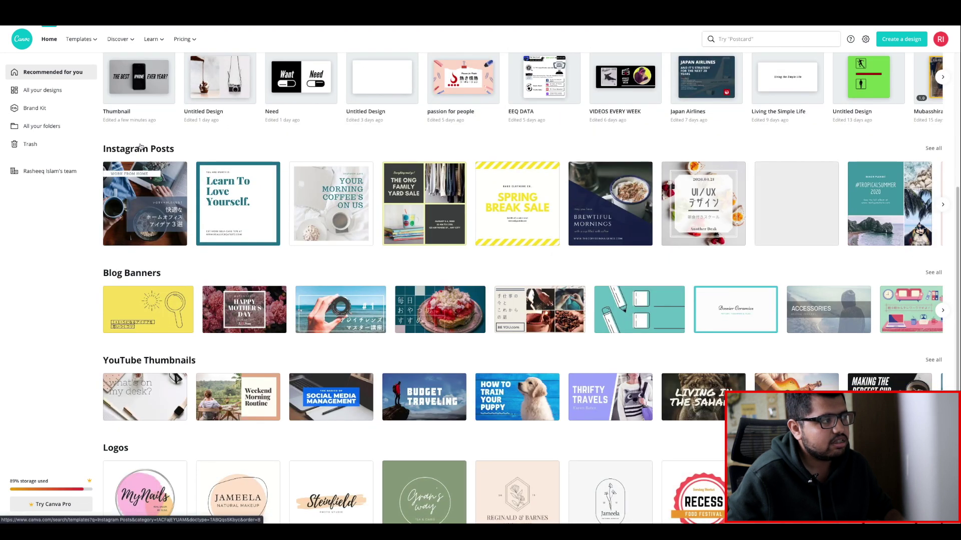
{"action": "scroll", "coordinate": [141, 145], "scroll_direction": "up", "scroll_amount": 1}
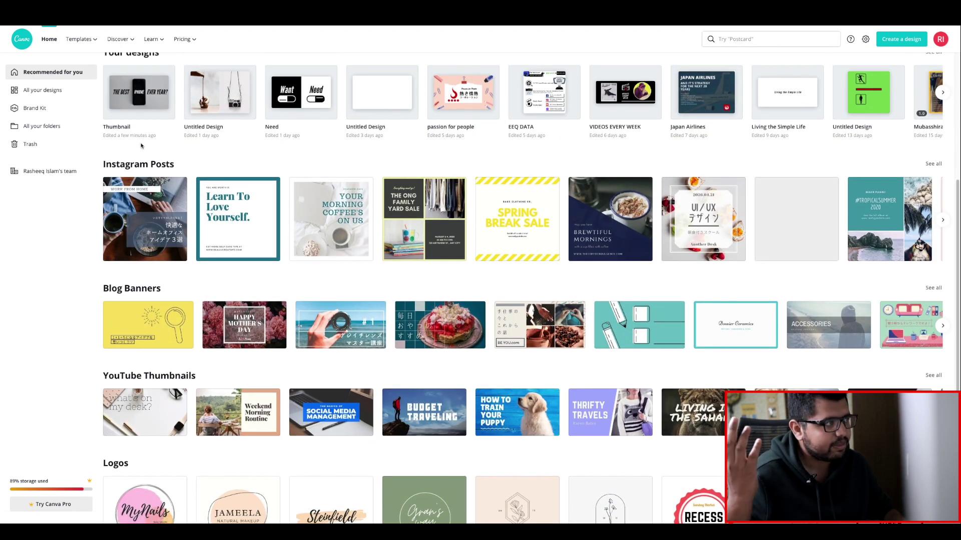
{"action": "scroll", "coordinate": [160, 178], "scroll_direction": "down", "scroll_amount": 1}
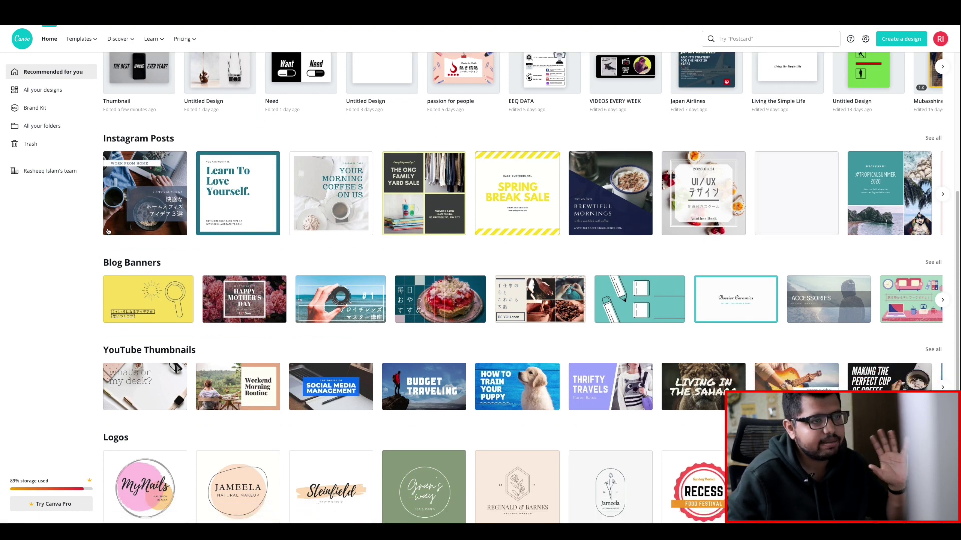
{"action": "scroll", "coordinate": [100, 245], "scroll_direction": "down", "scroll_amount": 1}
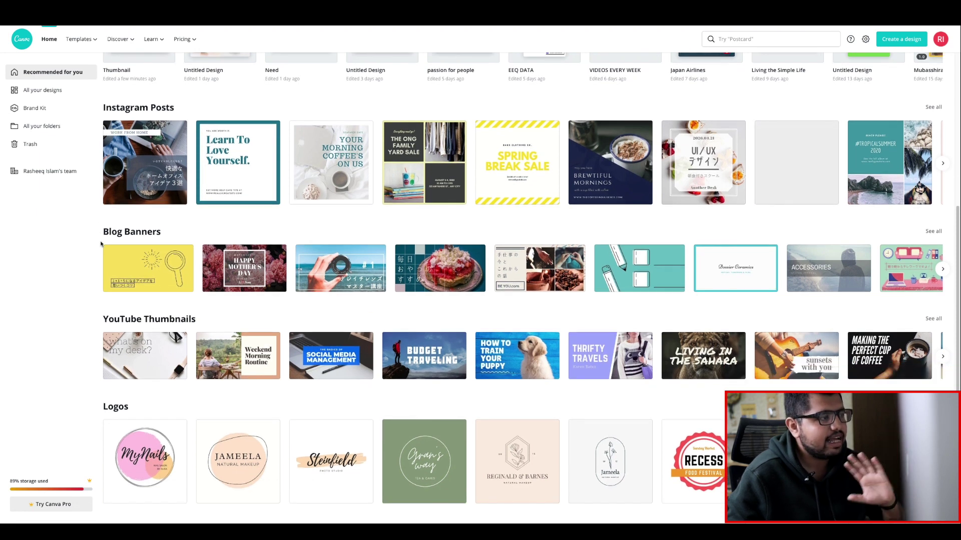
{"action": "scroll", "coordinate": [100, 244], "scroll_direction": "down", "scroll_amount": 2}
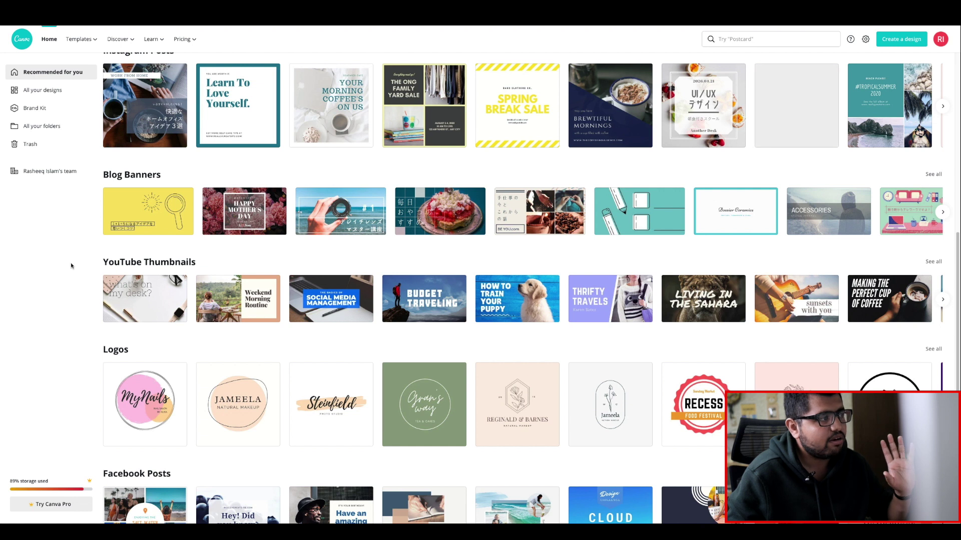
{"action": "scroll", "coordinate": [69, 262], "scroll_direction": "down", "scroll_amount": 3}
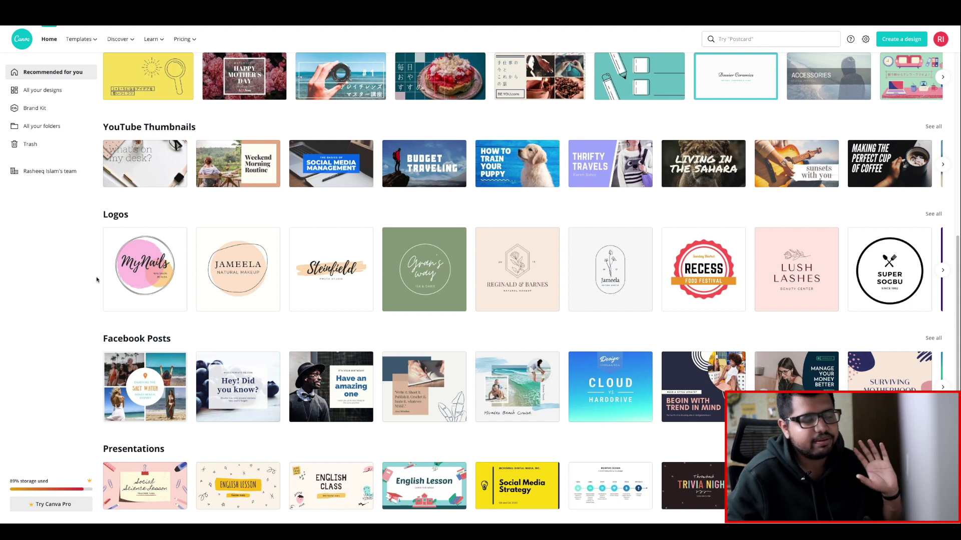
{"action": "scroll", "coordinate": [103, 274], "scroll_direction": "up", "scroll_amount": 3}
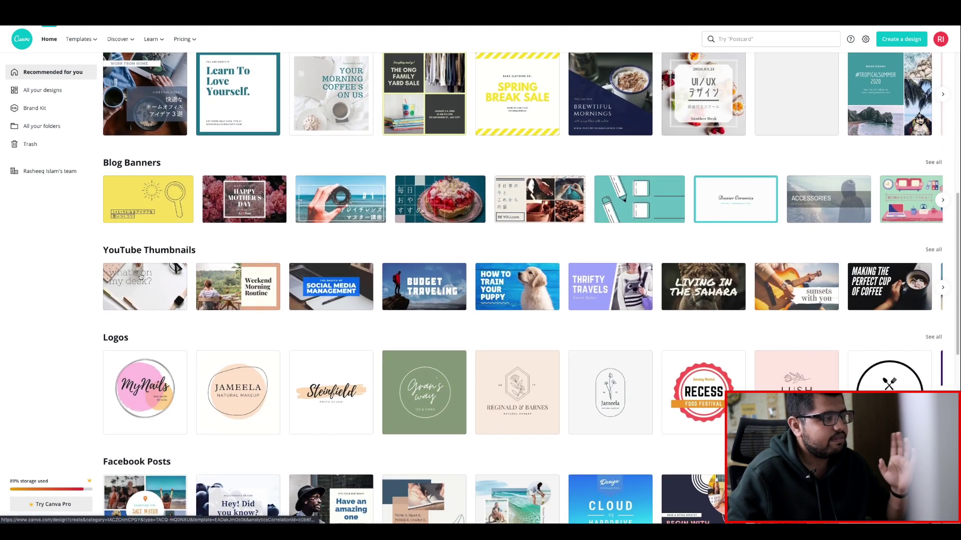
{"action": "left_click", "coordinate": [134, 252]}
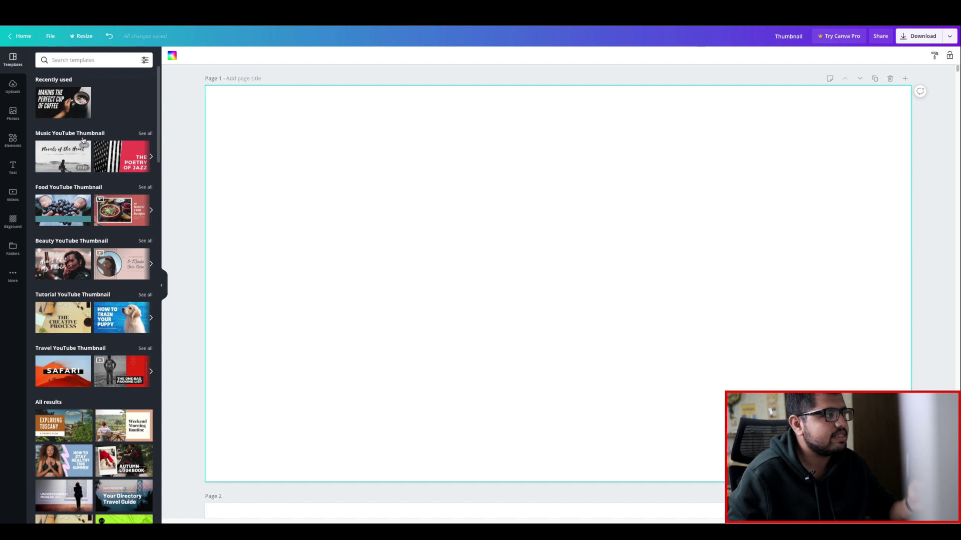
Look through the available YouTube thumbnail templates for design ideas.
{"action": "scroll", "coordinate": [83, 140], "scroll_direction": "down", "scroll_amount": 3}
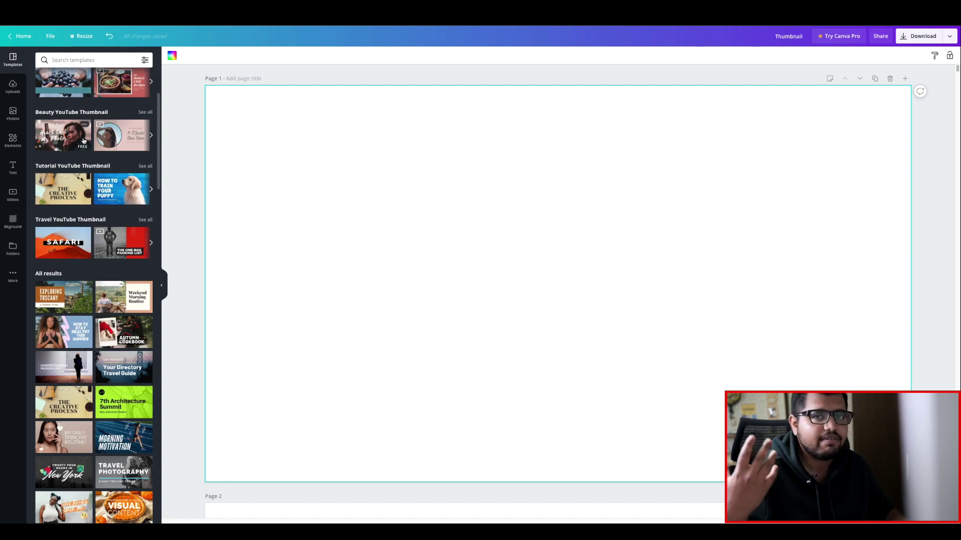
{"action": "scroll", "coordinate": [66, 165], "scroll_direction": "down", "scroll_amount": 3}
{"action": "scroll", "coordinate": [71, 180], "scroll_direction": "down", "scroll_amount": 3}
{"action": "scroll", "coordinate": [75, 184], "scroll_direction": "down", "scroll_amount": 3}
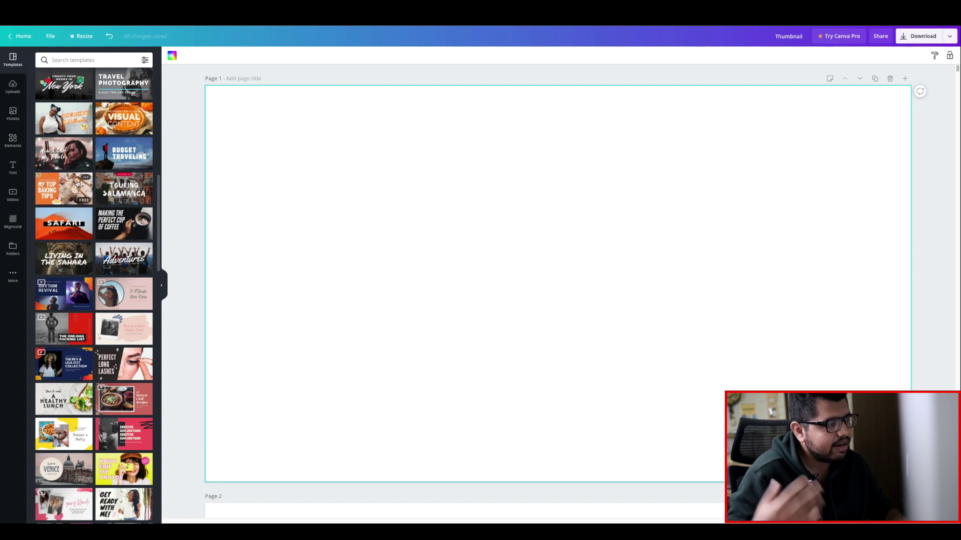
{"action": "scroll", "coordinate": [78, 184], "scroll_direction": "down", "scroll_amount": 4}
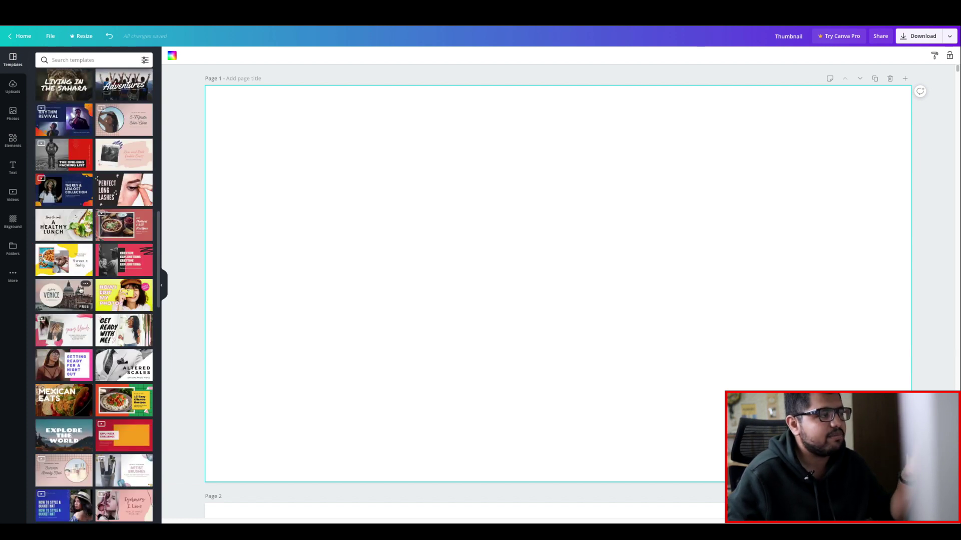
{"action": "scroll", "coordinate": [82, 291], "scroll_direction": "down", "scroll_amount": 3}
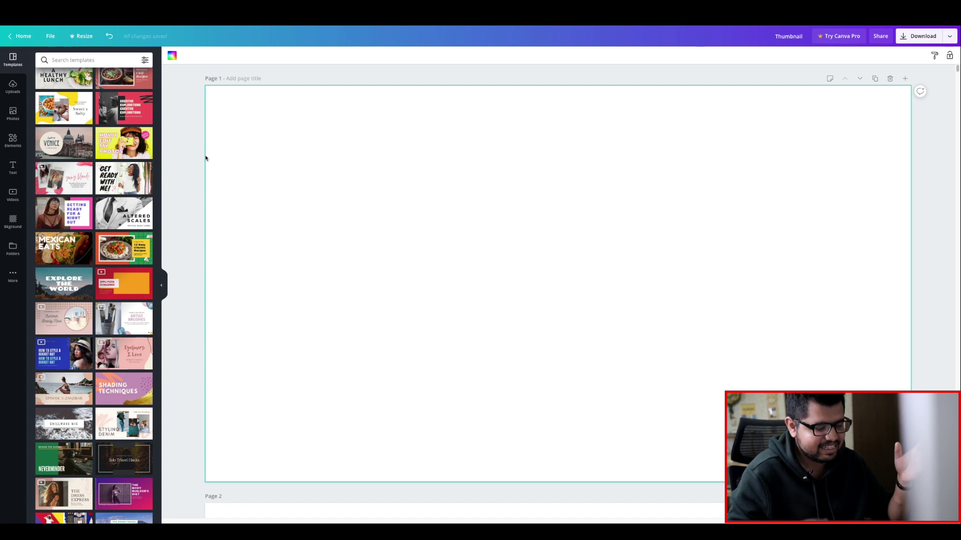
Review the finished thumbnails on the design's other pages and return to the blank page 1.
{"action": "scroll", "coordinate": [218, 156], "scroll_direction": "down", "scroll_amount": 1}
{"action": "scroll", "coordinate": [192, 208], "scroll_direction": "down", "scroll_amount": 20}
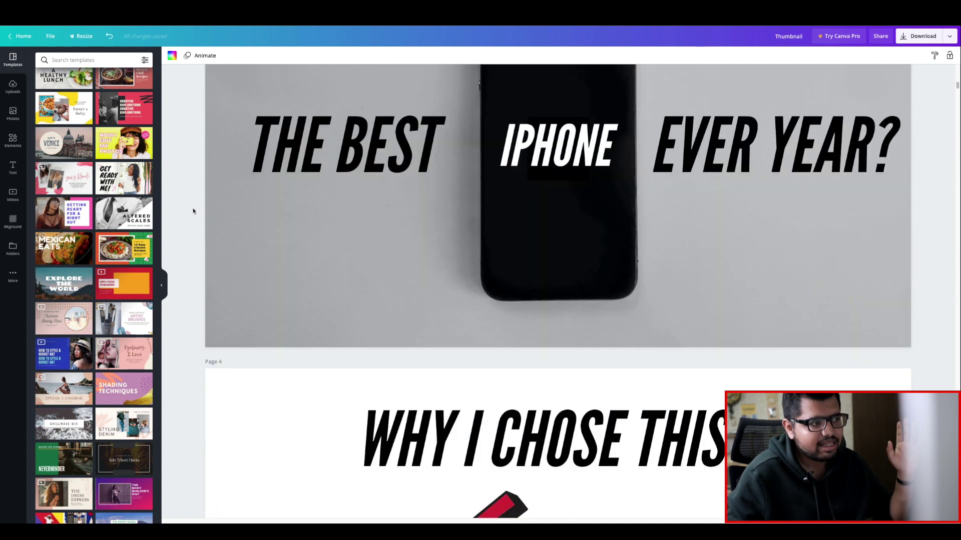
{"action": "scroll", "coordinate": [193, 208], "scroll_direction": "down", "scroll_amount": 20}
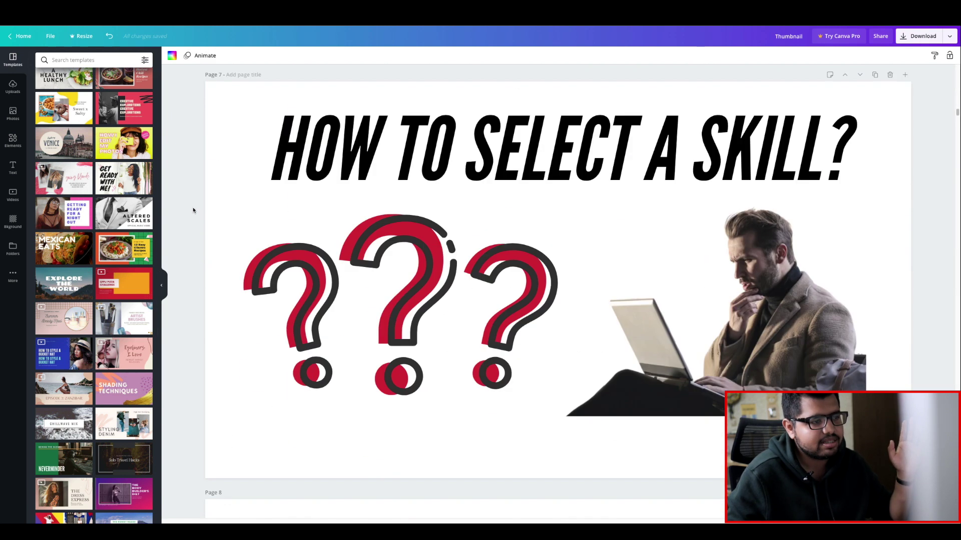
{"action": "scroll", "coordinate": [193, 210], "scroll_direction": "down", "scroll_amount": 20}
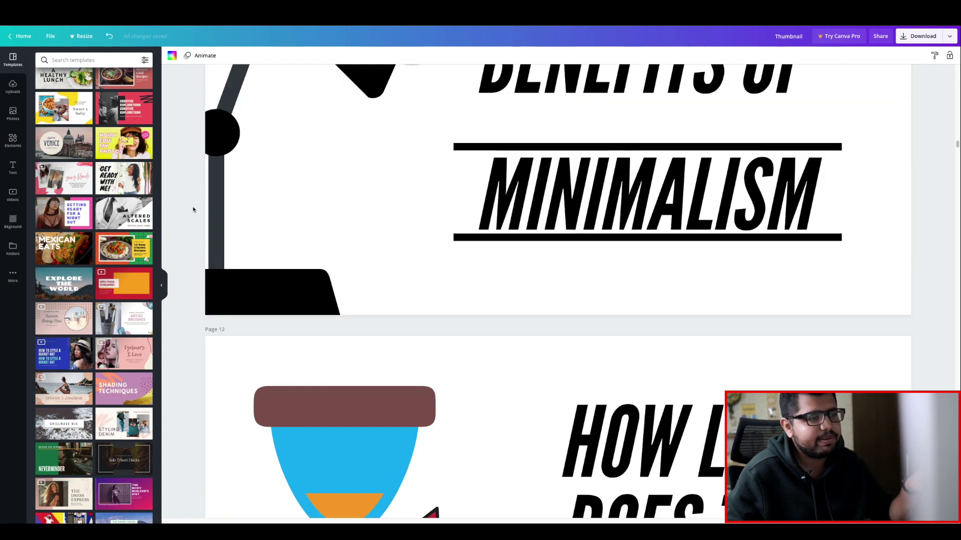
{"action": "scroll", "coordinate": [193, 209], "scroll_direction": "down", "scroll_amount": 20}
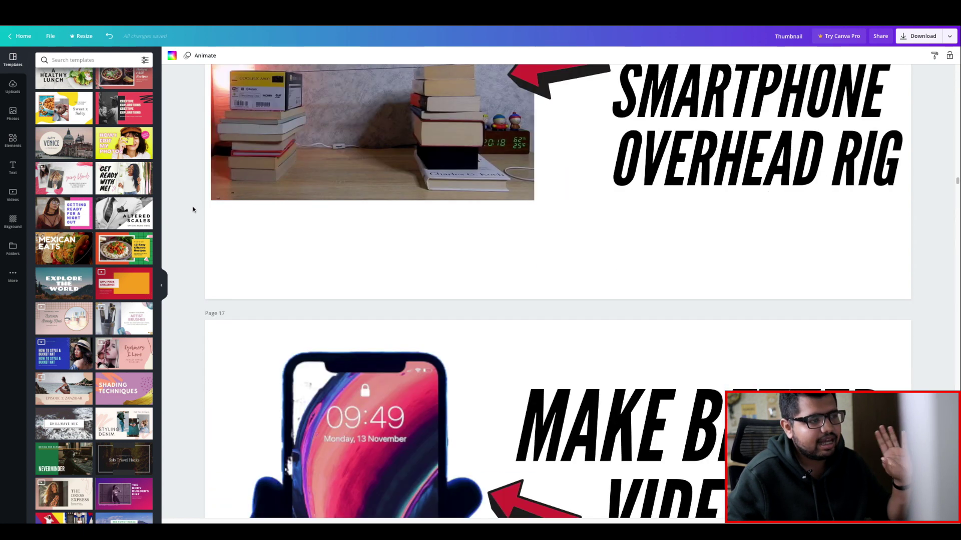
{"action": "scroll", "coordinate": [192, 209], "scroll_direction": "down", "scroll_amount": 3}
{"action": "scroll", "coordinate": [189, 208], "scroll_direction": "up", "scroll_amount": 20}
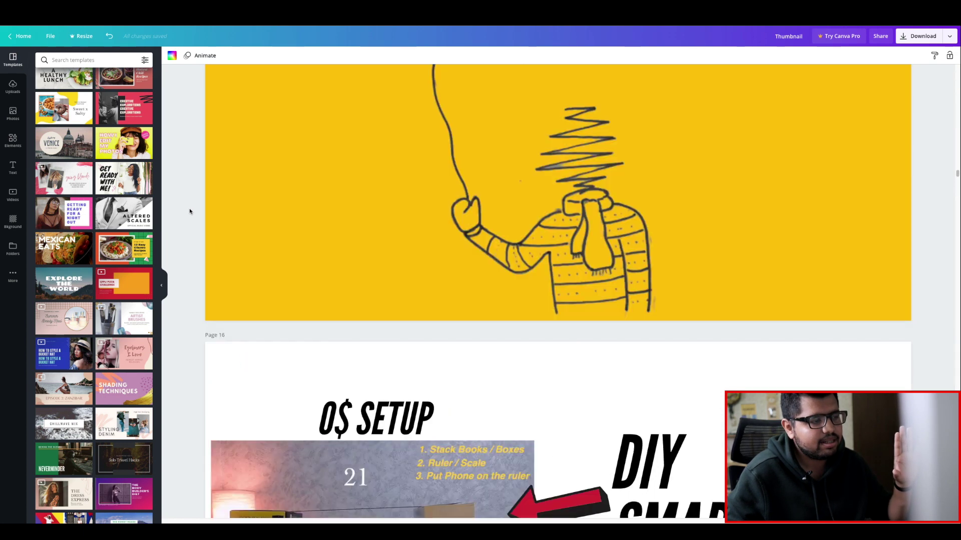
{"action": "scroll", "coordinate": [177, 220], "scroll_direction": "up", "scroll_amount": 20}
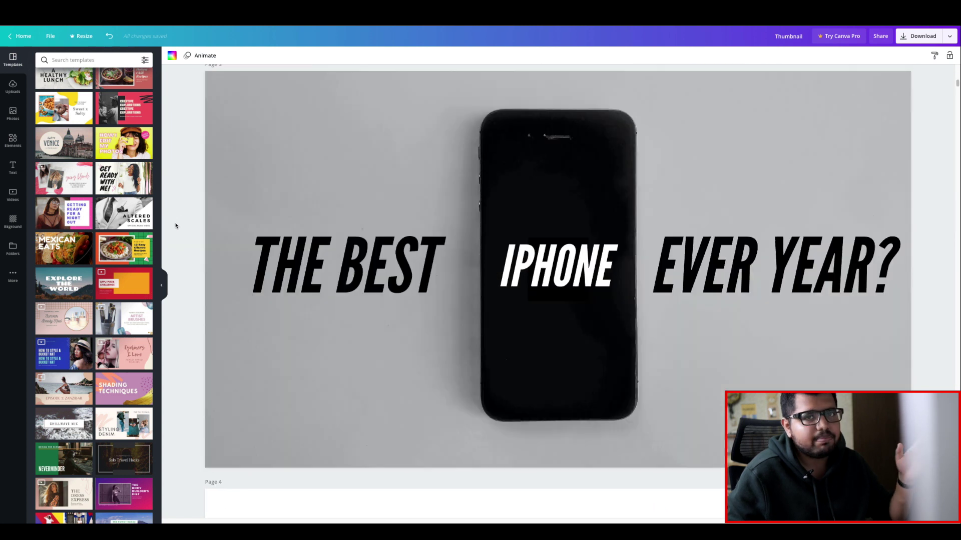
{"action": "scroll", "coordinate": [106, 268], "scroll_direction": "down", "scroll_amount": 10}
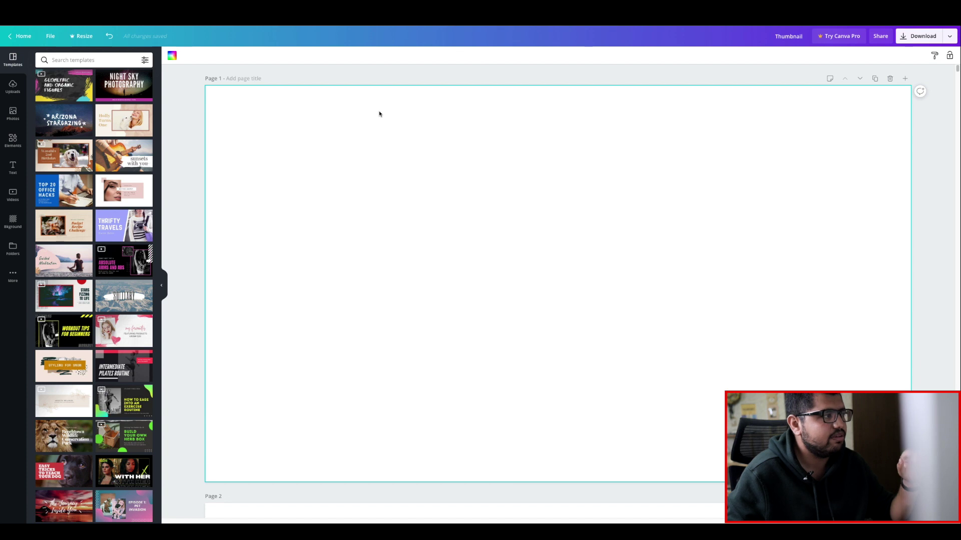
{"action": "scroll", "coordinate": [379, 113], "scroll_direction": "down", "scroll_amount": 8}
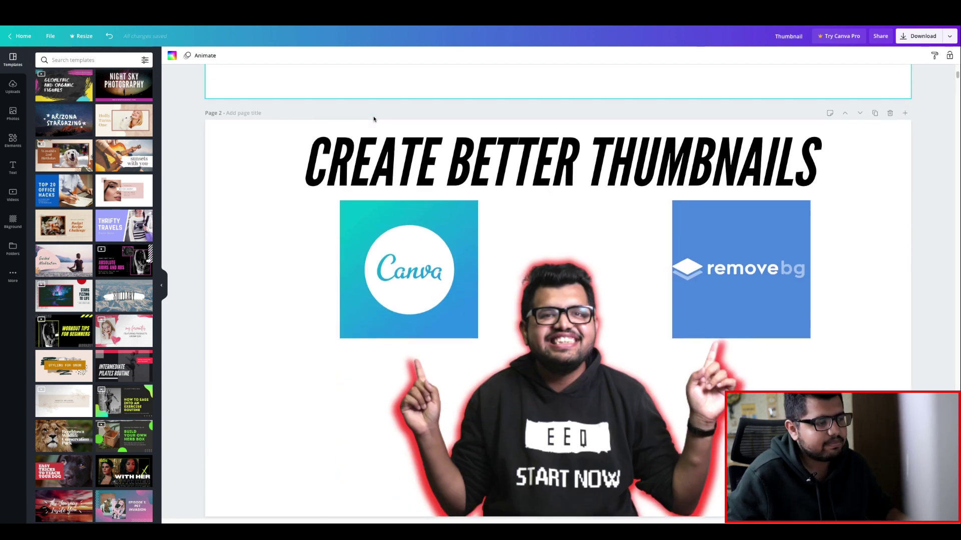
{"action": "scroll", "coordinate": [266, 168], "scroll_direction": "down", "scroll_amount": 1}
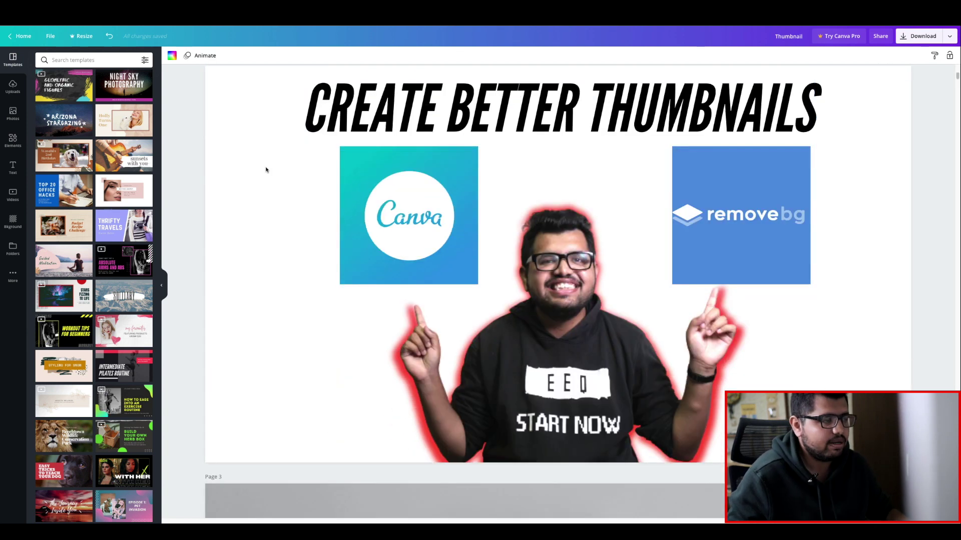
{"action": "scroll", "coordinate": [263, 165], "scroll_direction": "up", "scroll_amount": 8}
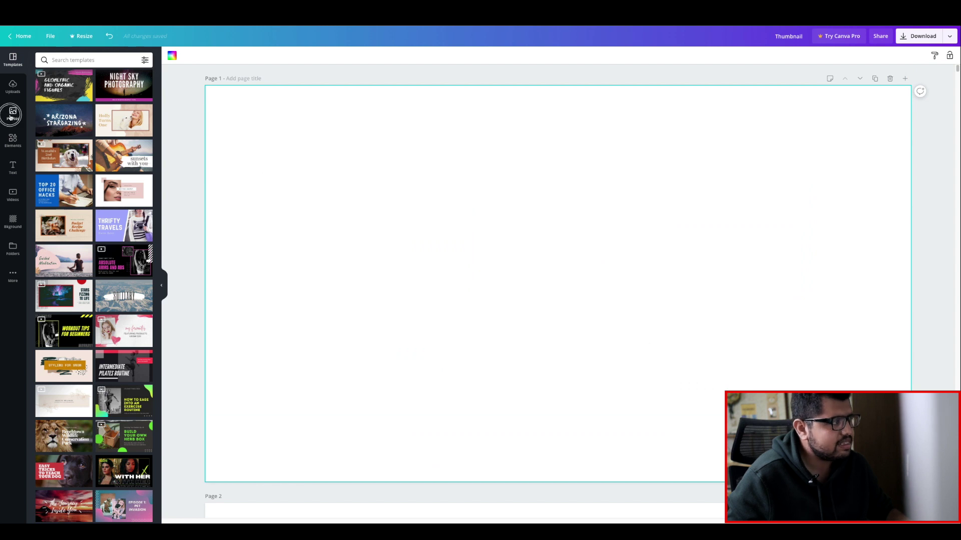
Look through the photo, upload, element, text and background collections available for the design.
{"action": "left_click", "coordinate": [11, 116]}
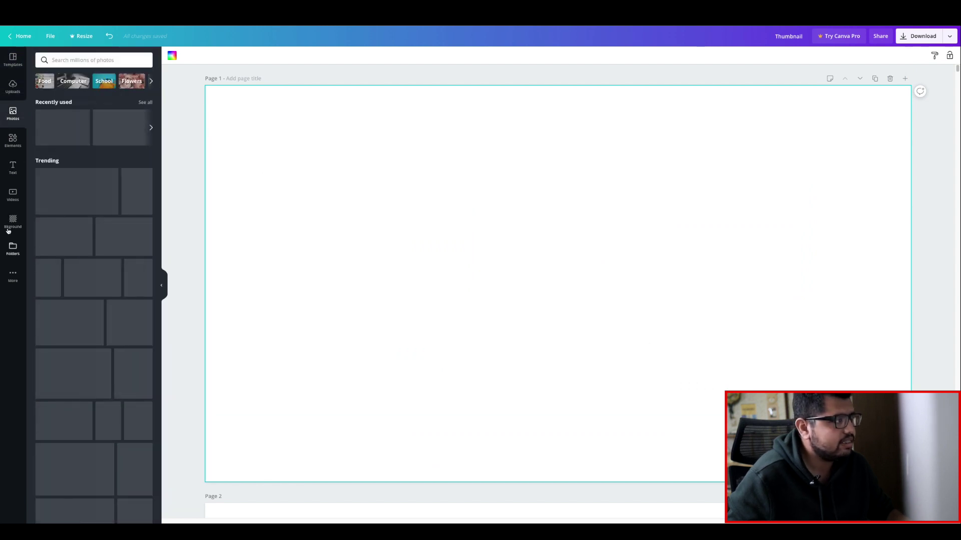
{"action": "left_click", "coordinate": [13, 88]}
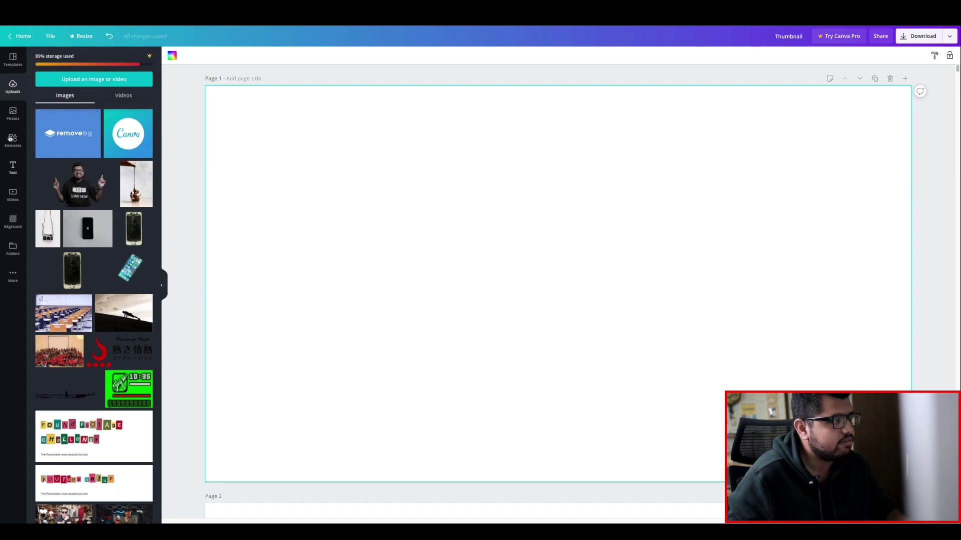
{"action": "left_click", "coordinate": [13, 114]}
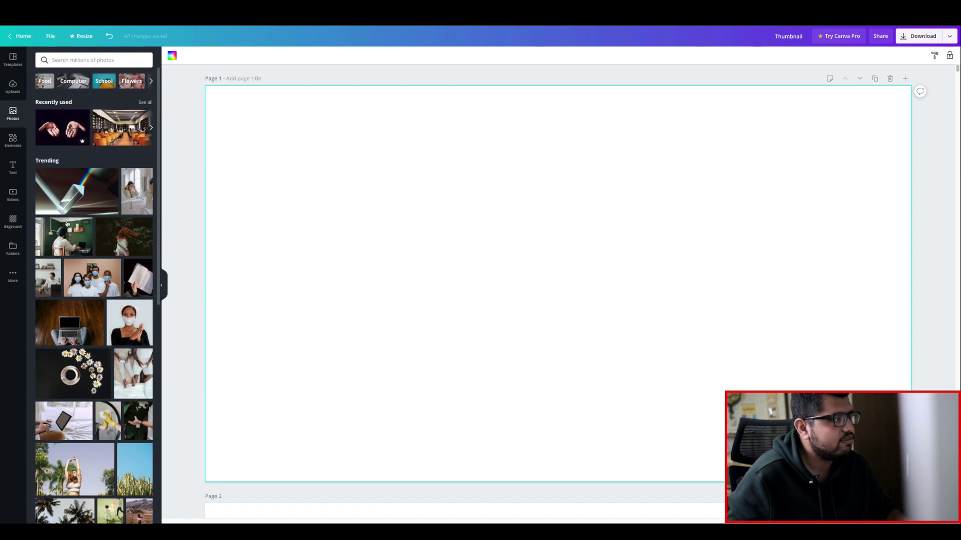
{"action": "left_click", "coordinate": [13, 141]}
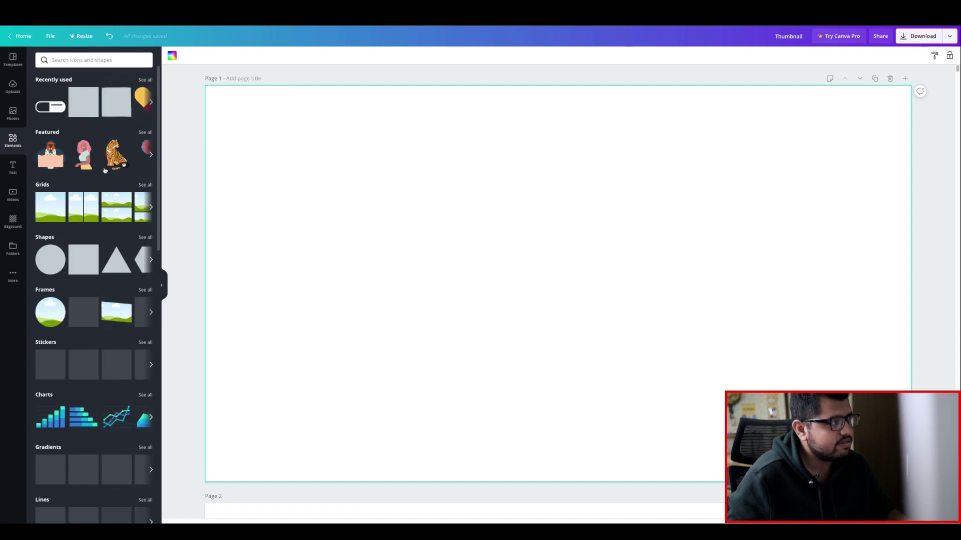
{"action": "left_click", "coordinate": [18, 173]}
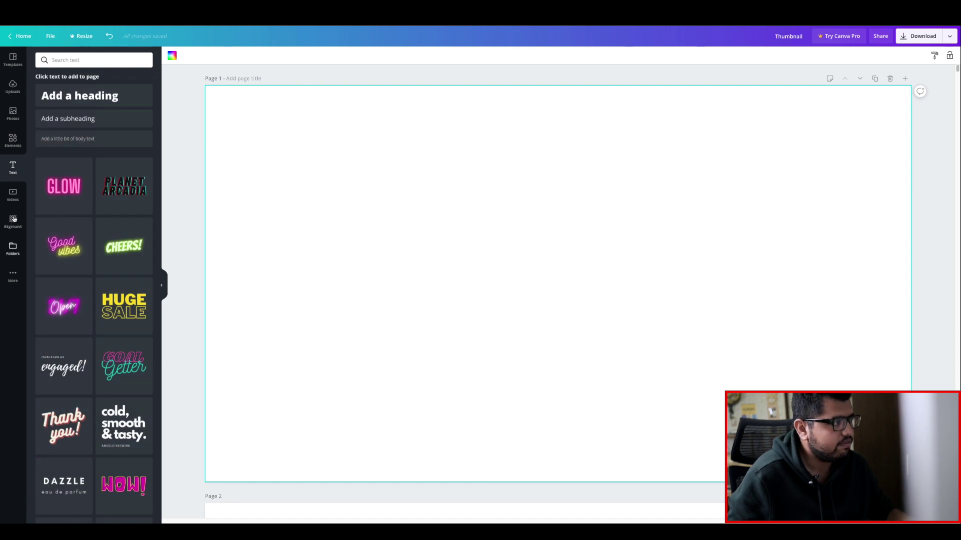
{"action": "left_click", "coordinate": [14, 217]}
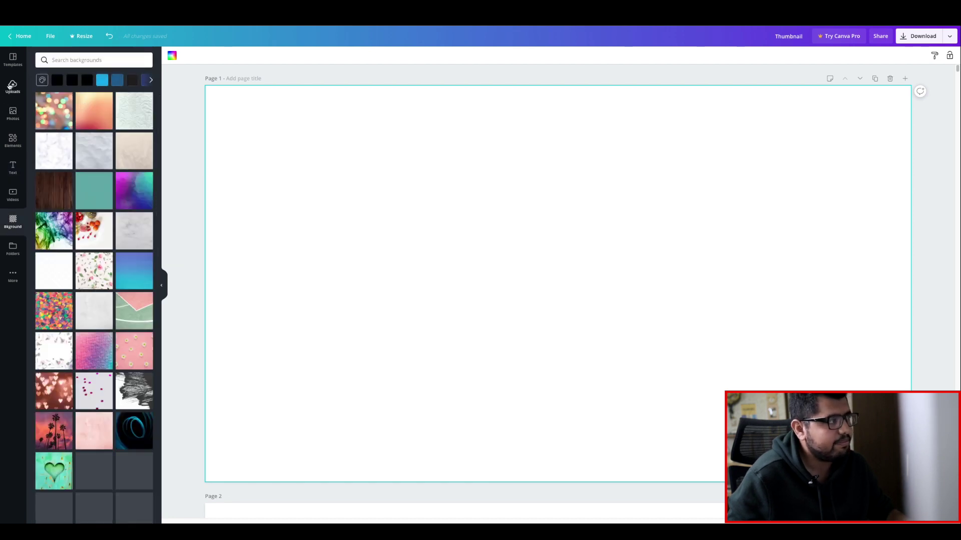
Add the uploaded background-free portrait to page 1 and place it at the page's bottom edge, roughly centred.
{"action": "left_click", "coordinate": [9, 86]}
{"action": "left_click", "coordinate": [64, 190]}
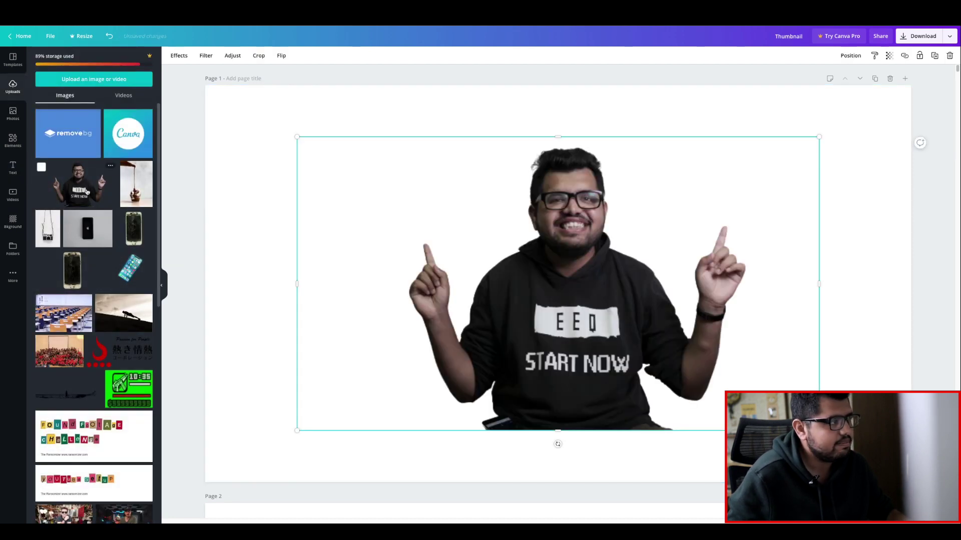
{"action": "left_click_drag", "start_coordinate": [544, 292], "coordinate": [533, 344]}
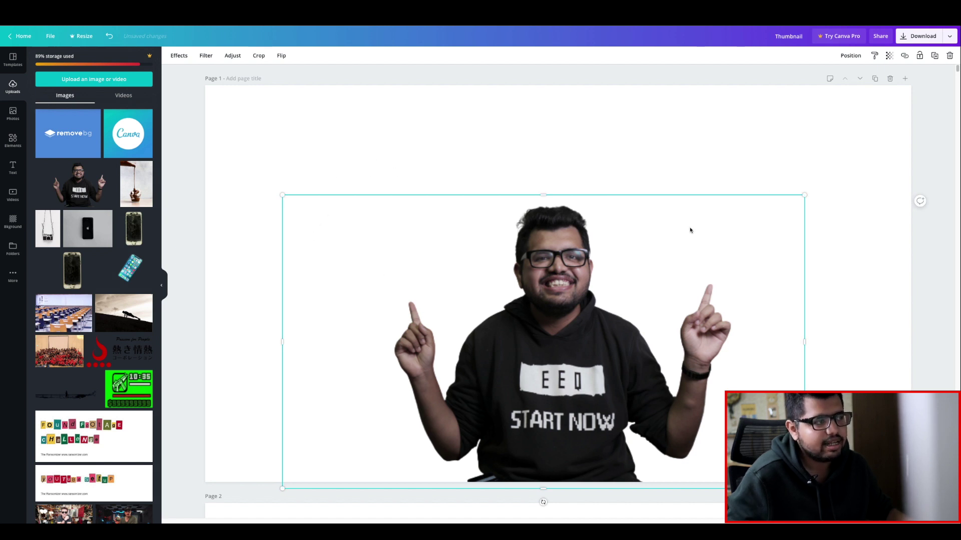
Try several document colours as page 1's background, ending with yellow.
{"action": "left_click", "coordinate": [240, 163]}
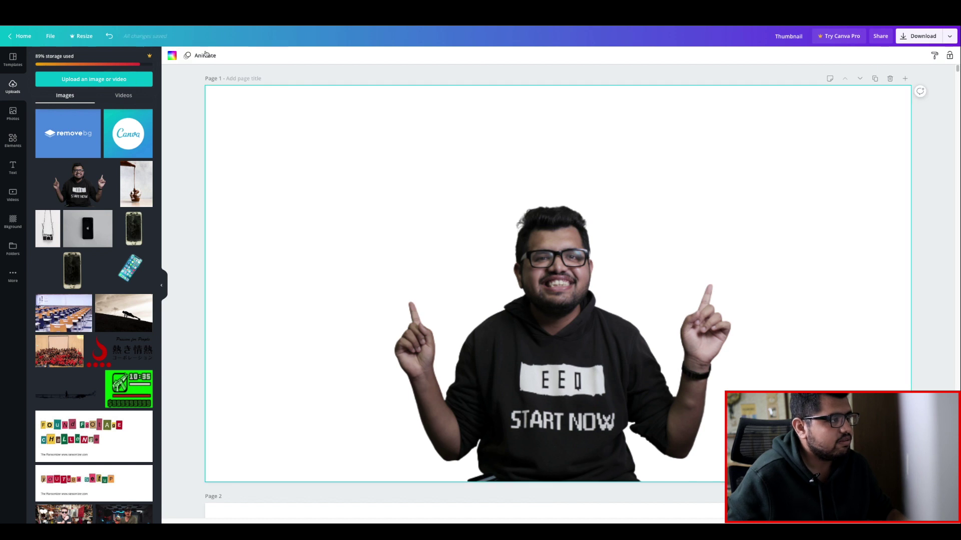
{"action": "left_click", "coordinate": [171, 55]}
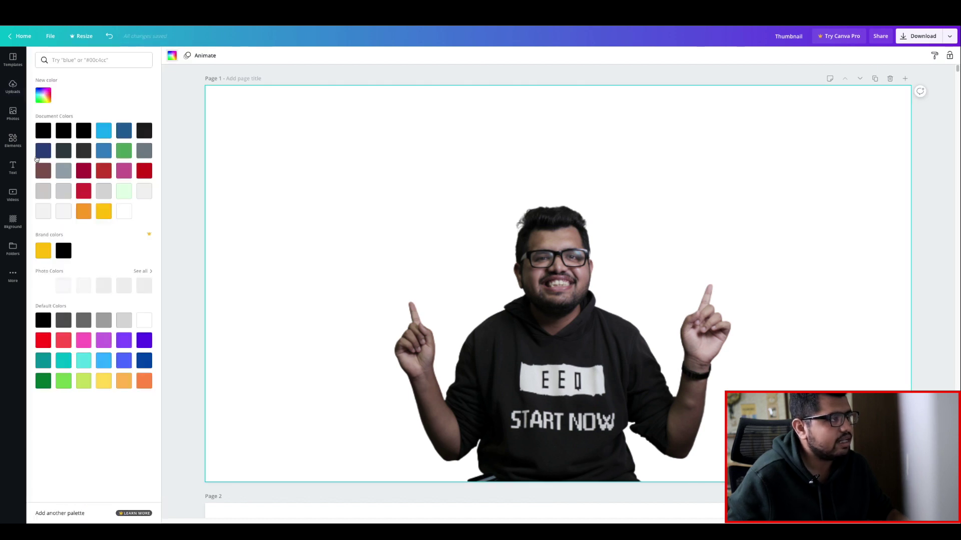
{"action": "left_click", "coordinate": [85, 133]}
{"action": "left_click", "coordinate": [98, 169]}
{"action": "left_click", "coordinate": [84, 171]}
{"action": "left_click", "coordinate": [84, 191]}
{"action": "left_click", "coordinate": [84, 210]}
{"action": "left_click", "coordinate": [100, 212]}
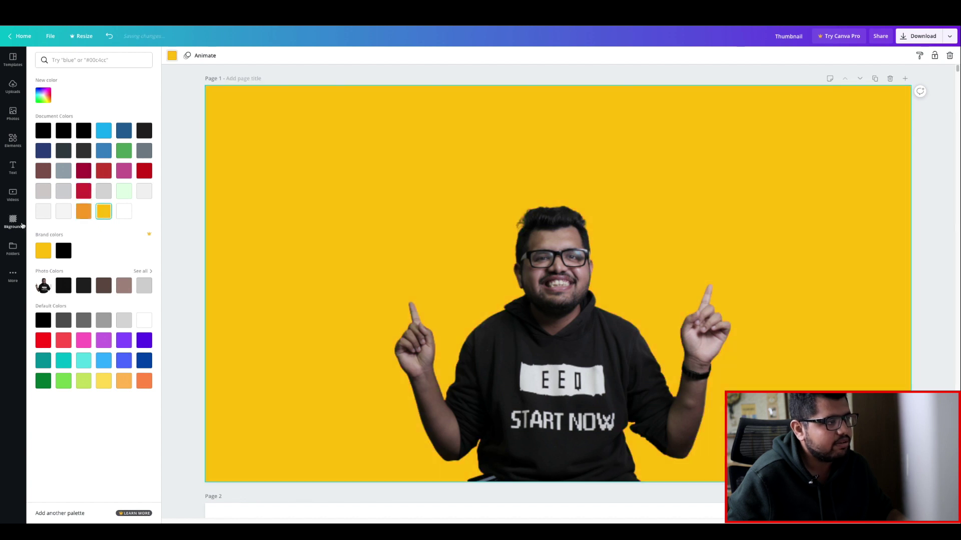
Try the bokeh lights, floral and palm-tree sunset images as page 1's background.
{"action": "key", "text": "Escape"}
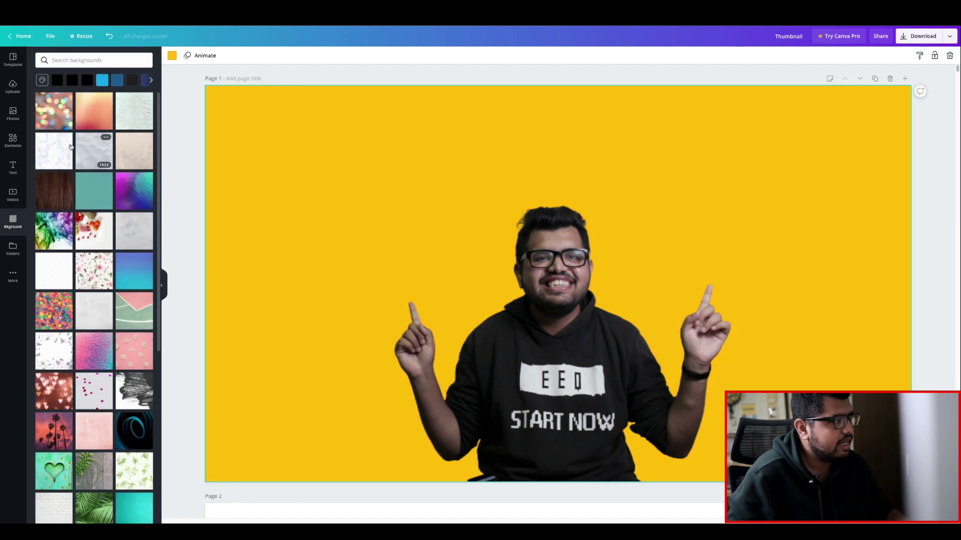
{"action": "left_click", "coordinate": [65, 116]}
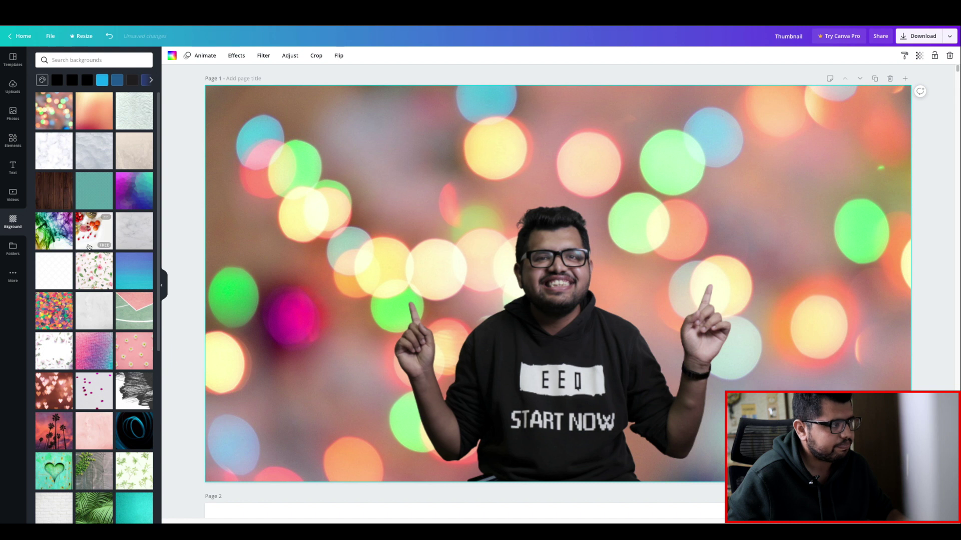
{"action": "left_click", "coordinate": [94, 279]}
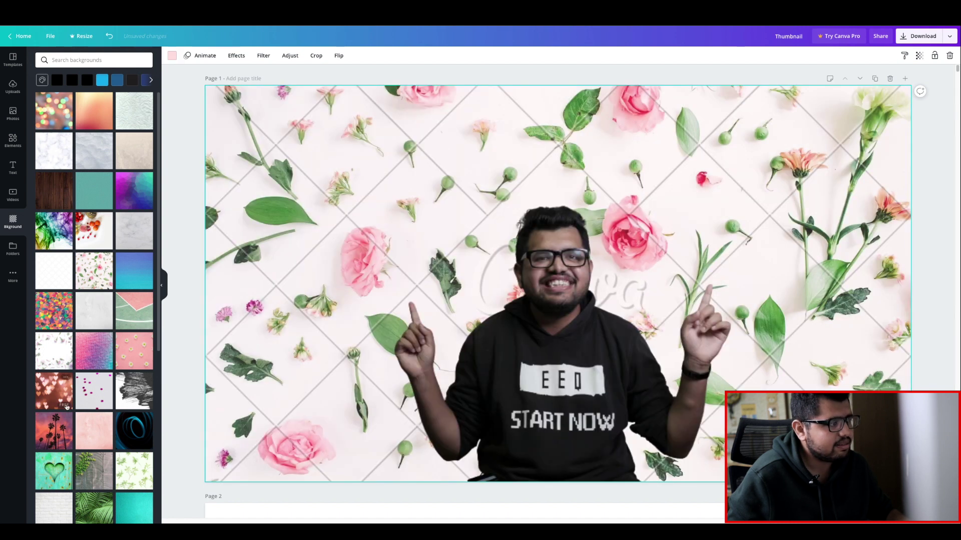
{"action": "left_click", "coordinate": [54, 400]}
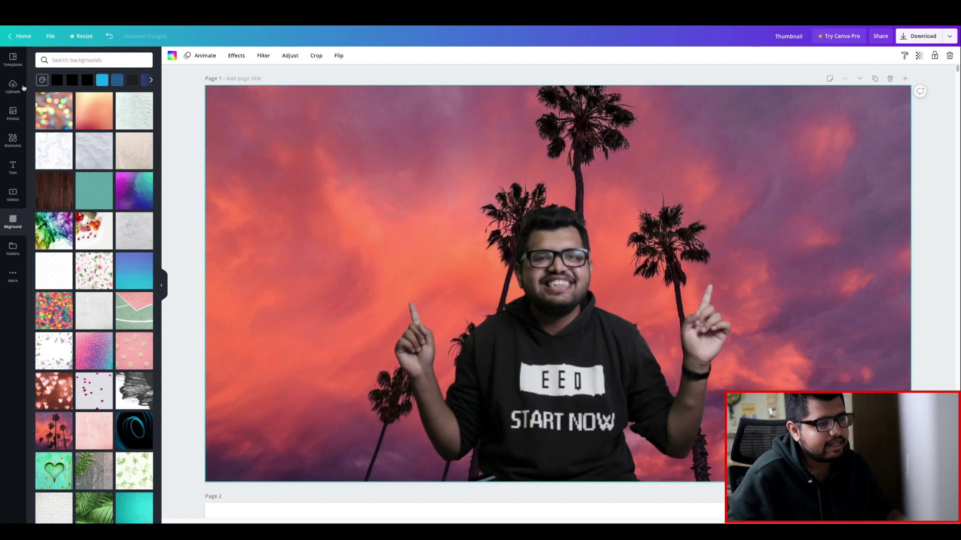
{"action": "left_click", "coordinate": [13, 140]}
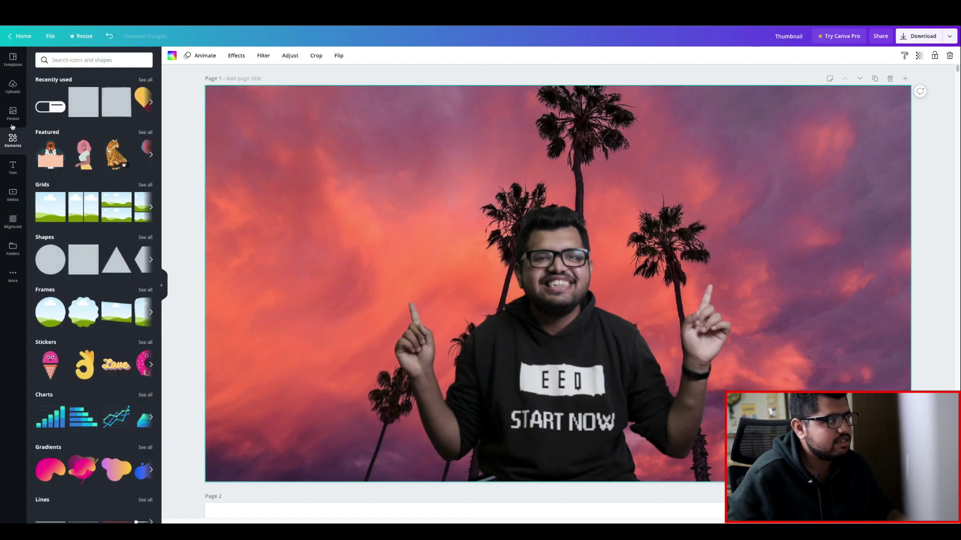
{"action": "left_click", "coordinate": [13, 86]}
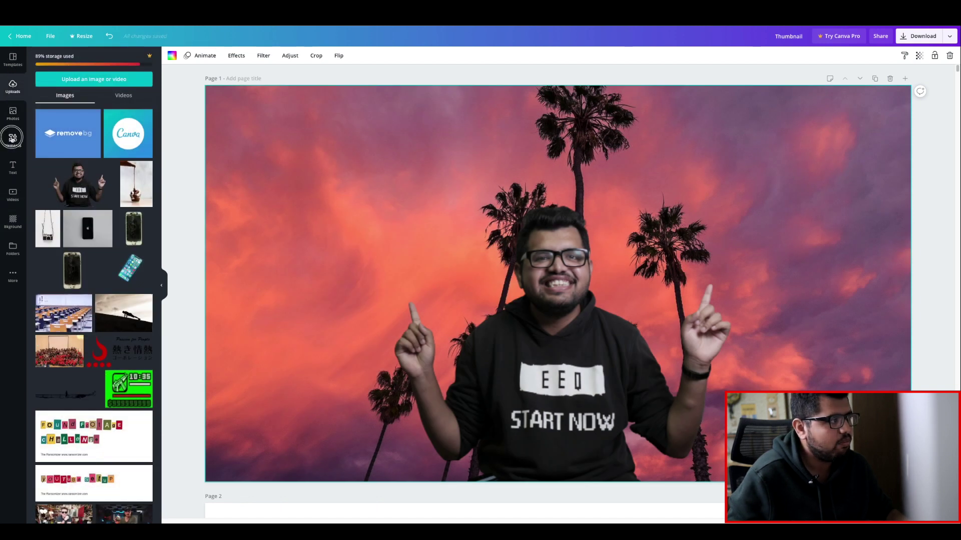
{"action": "left_click", "coordinate": [12, 139]}
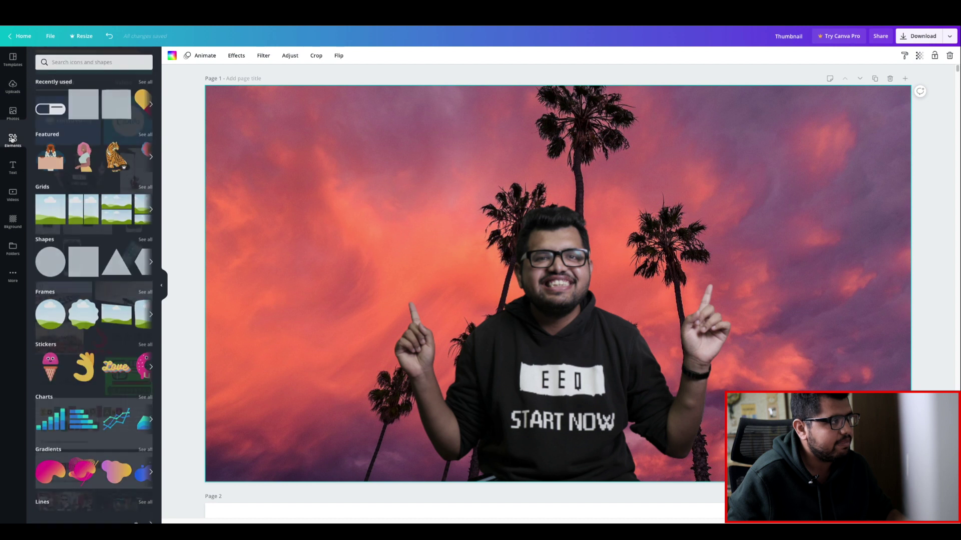
{"action": "left_click", "coordinate": [13, 60]}
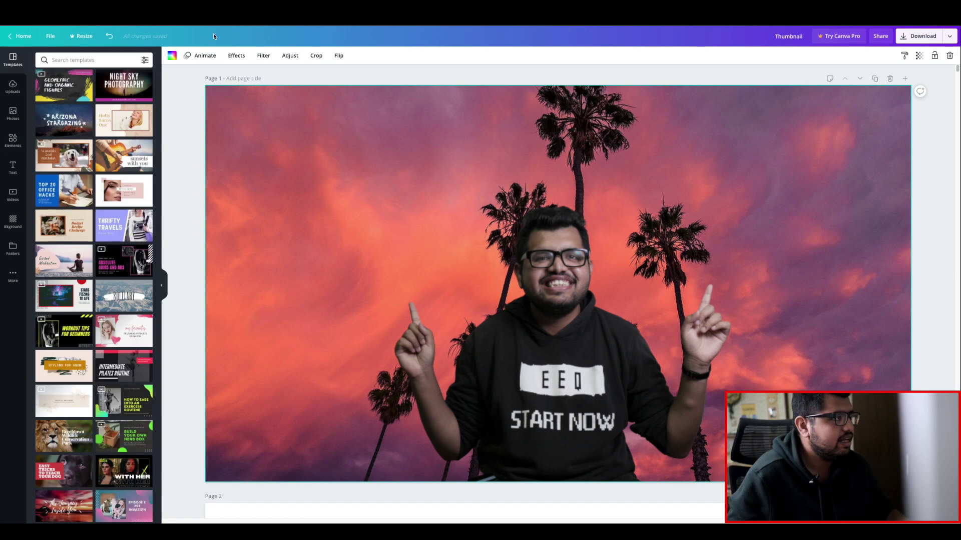
Set page 1's background colour to white.
{"action": "left_click", "coordinate": [172, 56]}
{"action": "left_click", "coordinate": [125, 211]}
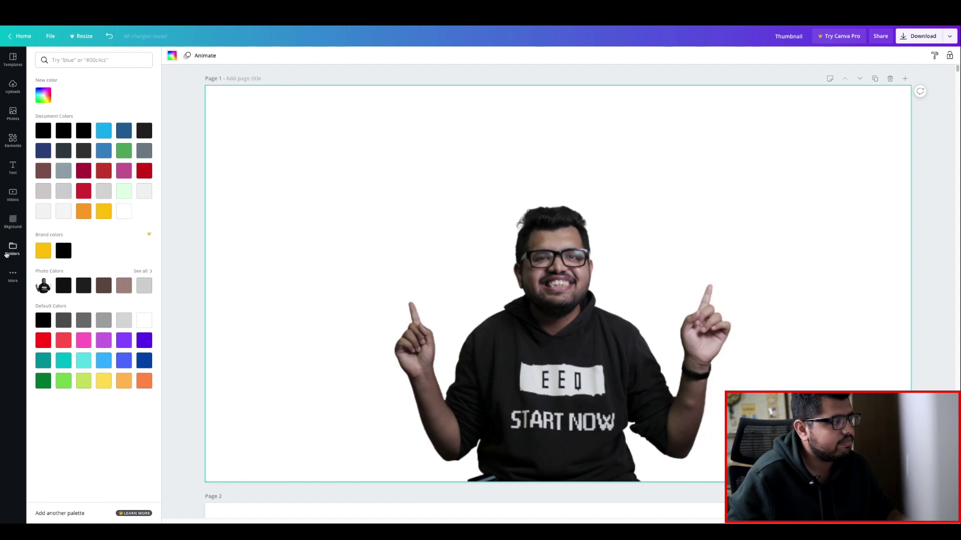
Add the uploaded remove.bg and Canva logos to page 1, with remove.bg left of the head and Canva right of it.
{"action": "left_click", "coordinate": [13, 87]}
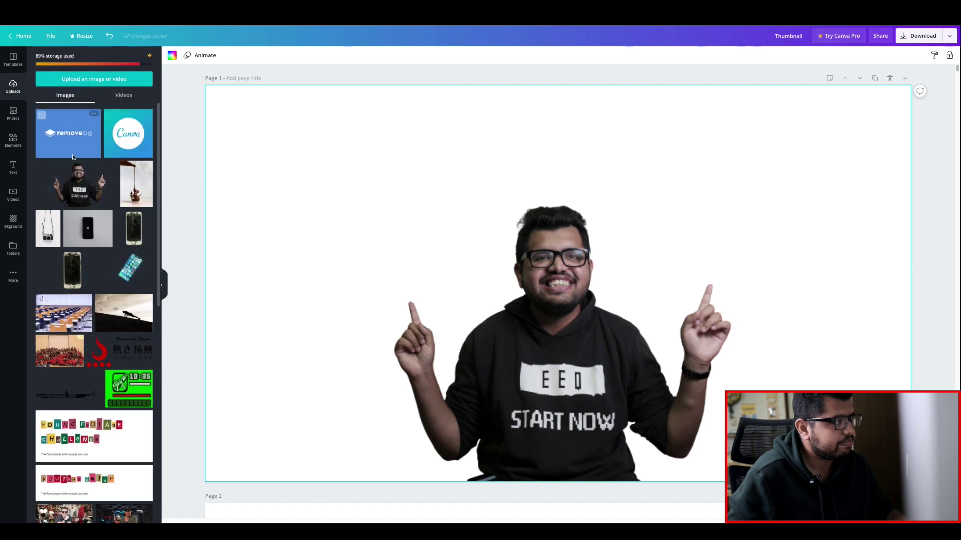
{"action": "left_click", "coordinate": [81, 155]}
{"action": "left_click_drag", "start_coordinate": [582, 303], "coordinate": [385, 206]}
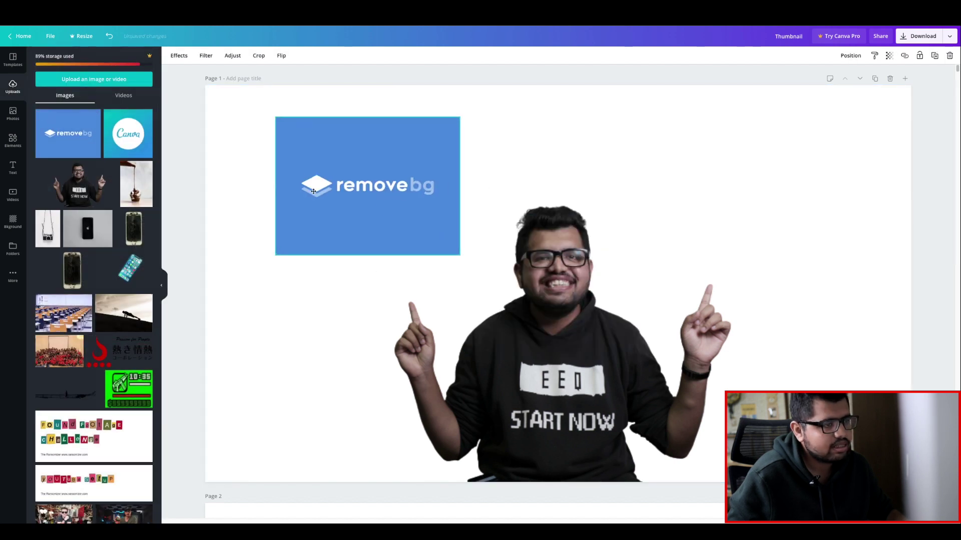
{"action": "left_click", "coordinate": [137, 133]}
{"action": "left_click_drag", "start_coordinate": [584, 268], "coordinate": [429, 179]}
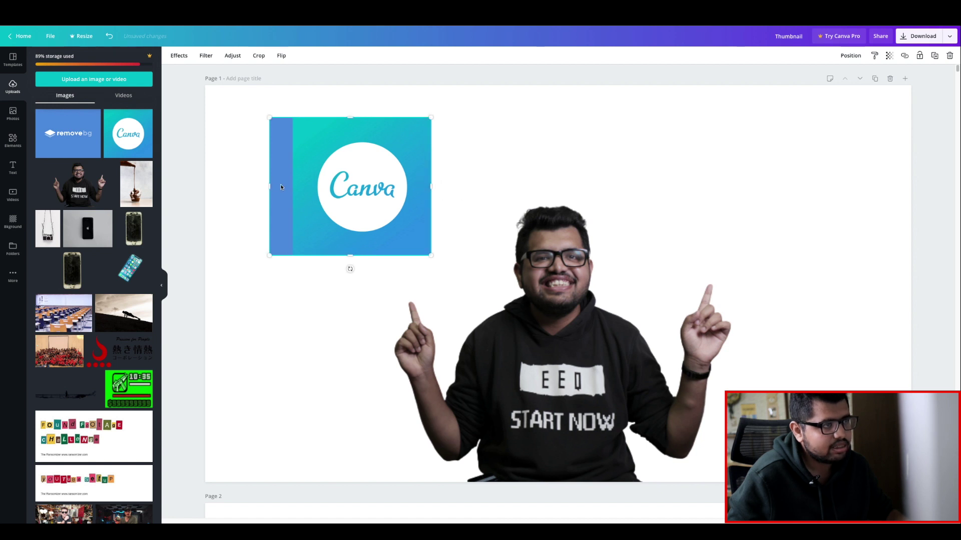
{"action": "left_click_drag", "start_coordinate": [291, 185], "coordinate": [728, 211]}
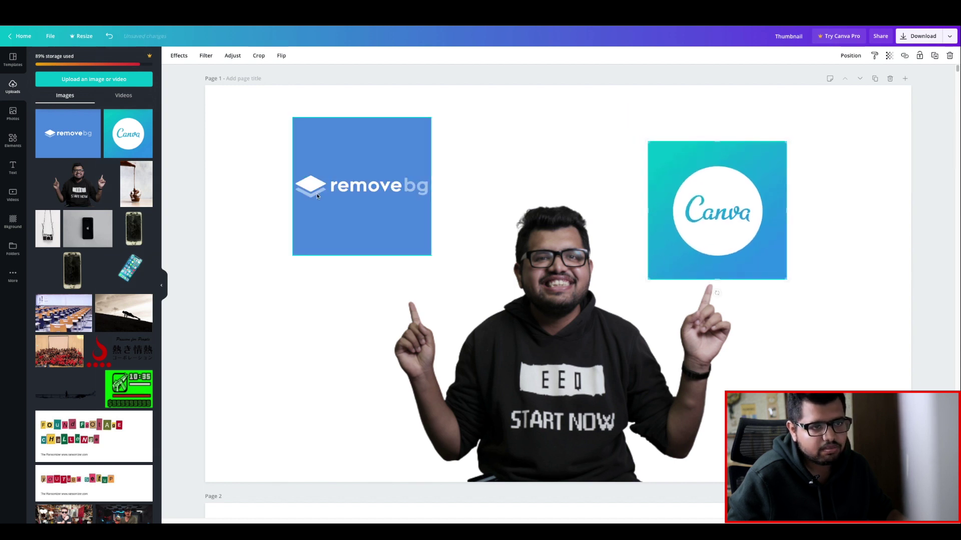
Swap the two logos so Canva sits above the left pointing finger and remove.bg above the right one.
{"action": "left_click_drag", "start_coordinate": [354, 194], "coordinate": [514, 157]}
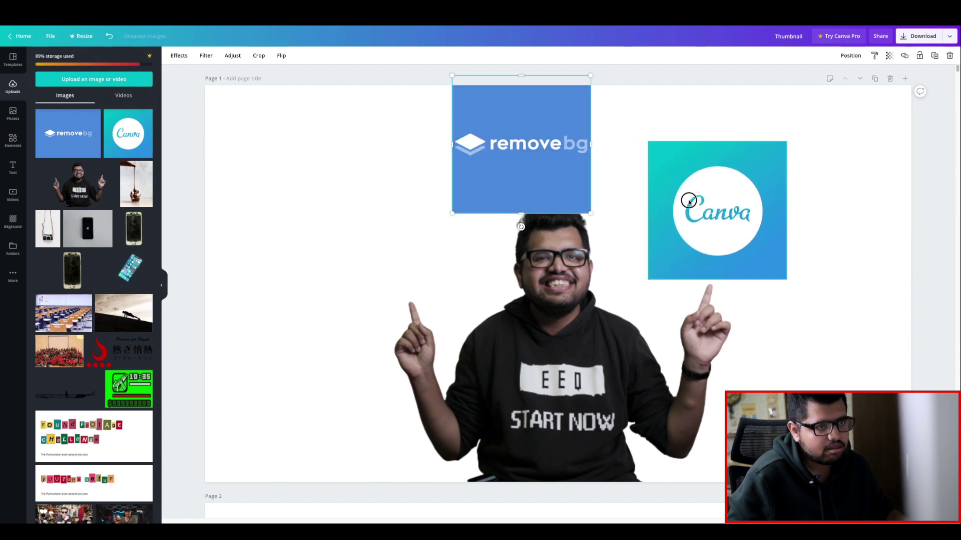
{"action": "left_click_drag", "start_coordinate": [651, 194], "coordinate": [413, 252]}
{"action": "left_click", "coordinate": [575, 197]}
{"action": "left_click_drag", "start_coordinate": [619, 188], "coordinate": [721, 236]}
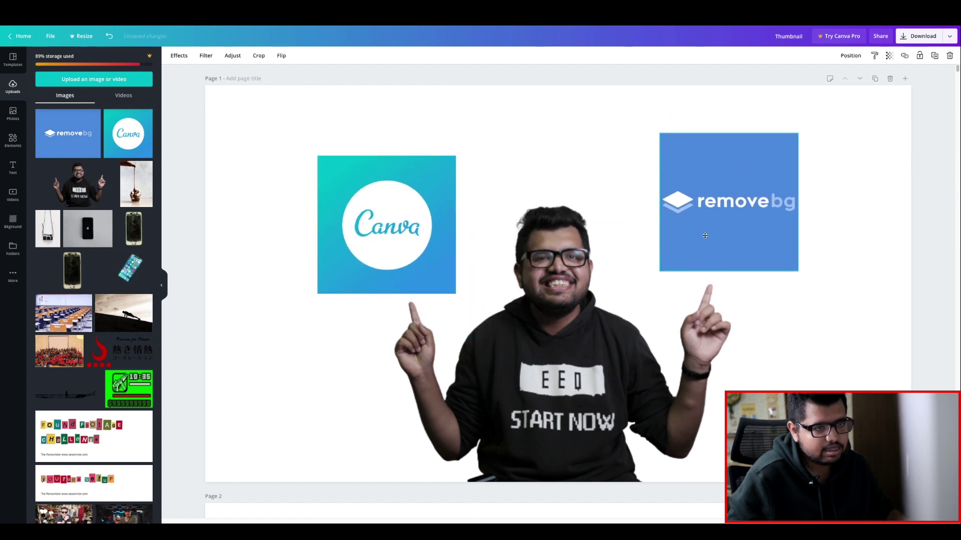
Lower the portrait slightly and shrink both logos to a matching size, level with each other above the pointing fingers.
{"action": "left_click_drag", "start_coordinate": [568, 401], "coordinate": [568, 415]}
{"action": "left_click_drag", "start_coordinate": [741, 156], "coordinate": [653, 220]}
{"action": "left_click_drag", "start_coordinate": [412, 274], "coordinate": [444, 267]}
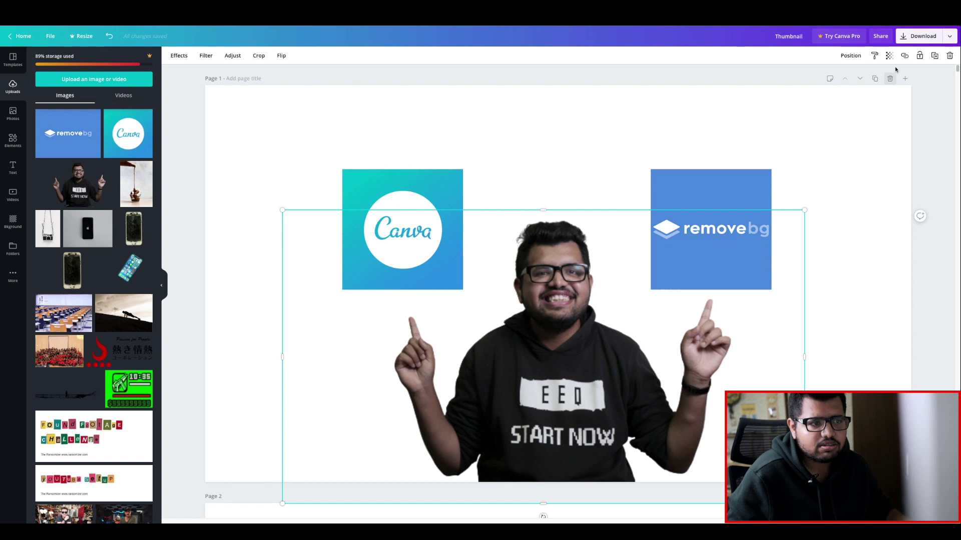
Duplicate the portrait over the original and apply the Amber preset of the Duotone effect to the copy.
{"action": "left_click", "coordinate": [934, 55]}
{"action": "left_click_drag", "start_coordinate": [529, 414], "coordinate": [521, 403]}
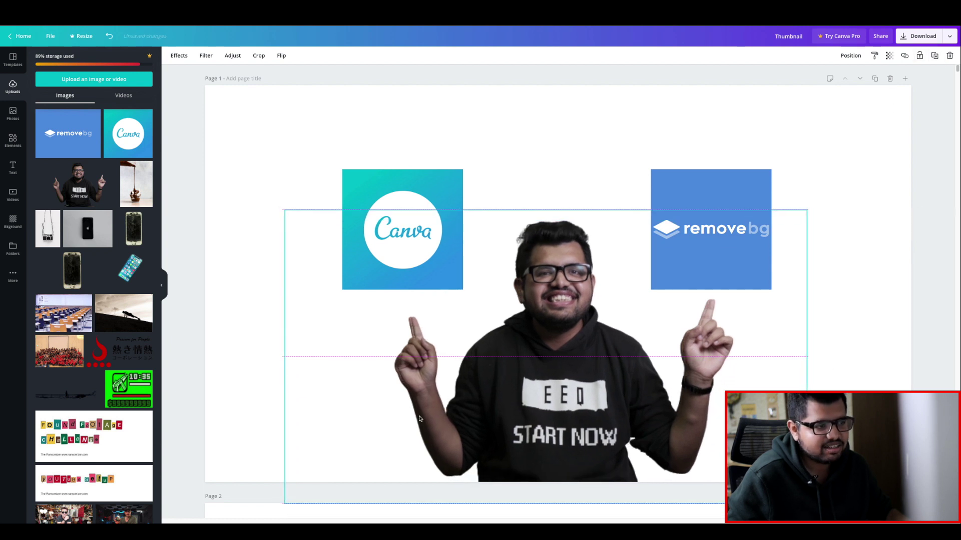
{"action": "left_click", "coordinate": [179, 55]}
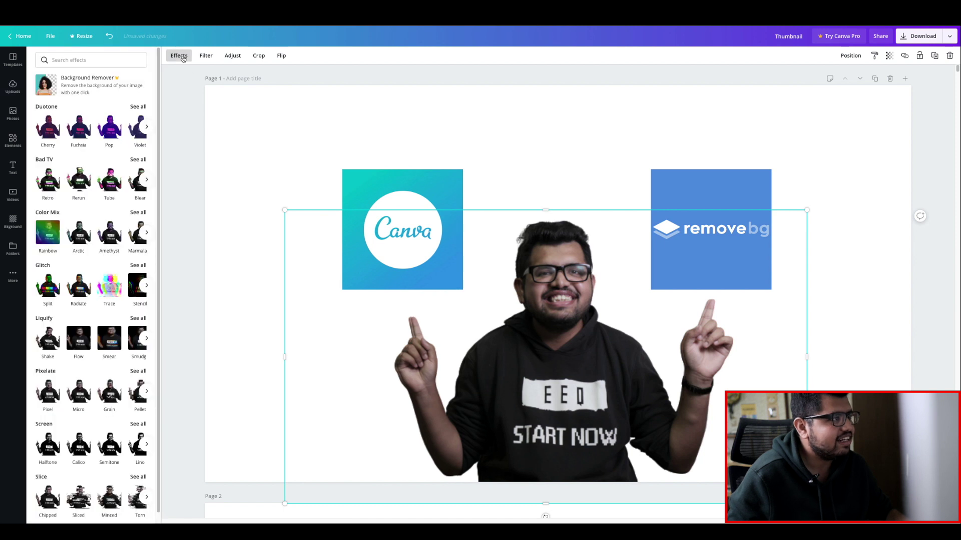
{"action": "scroll", "coordinate": [84, 306], "scroll_direction": "down", "scroll_amount": 1}
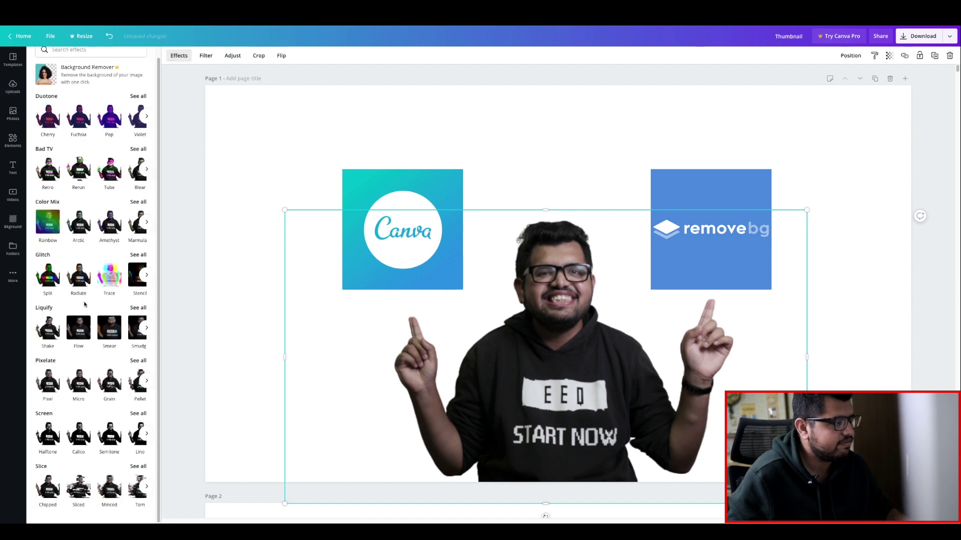
{"action": "scroll", "coordinate": [80, 330], "scroll_direction": "up", "scroll_amount": 1}
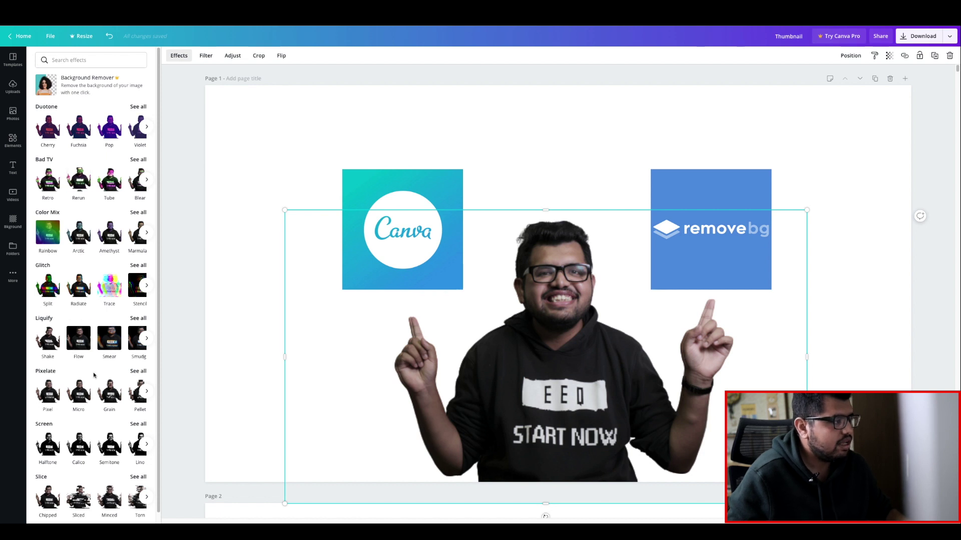
{"action": "left_click", "coordinate": [138, 107]}
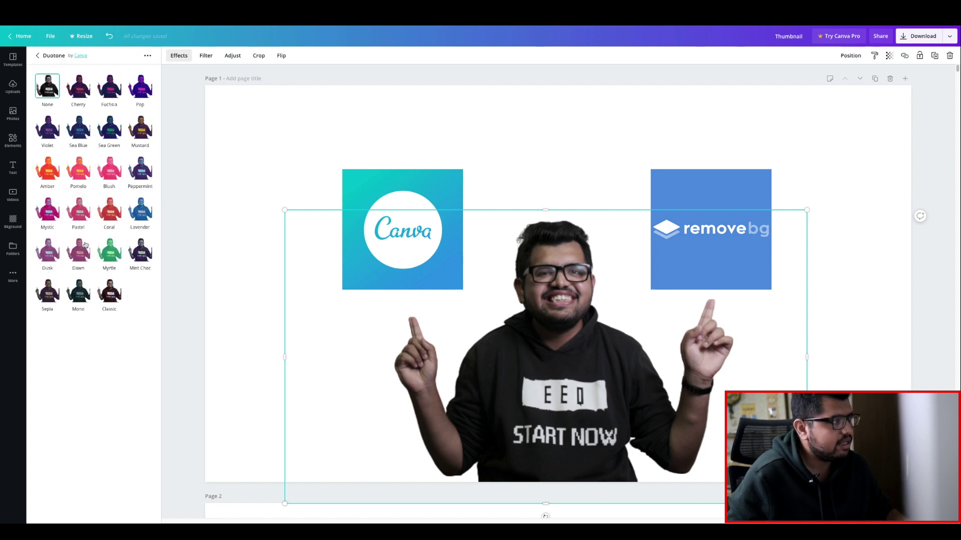
{"action": "left_click", "coordinate": [47, 172]}
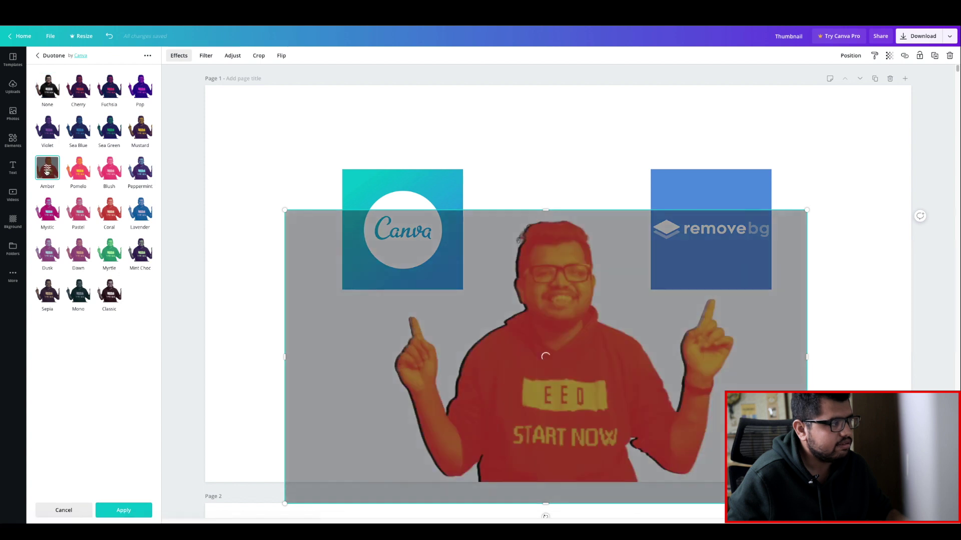
{"action": "left_click", "coordinate": [47, 168]}
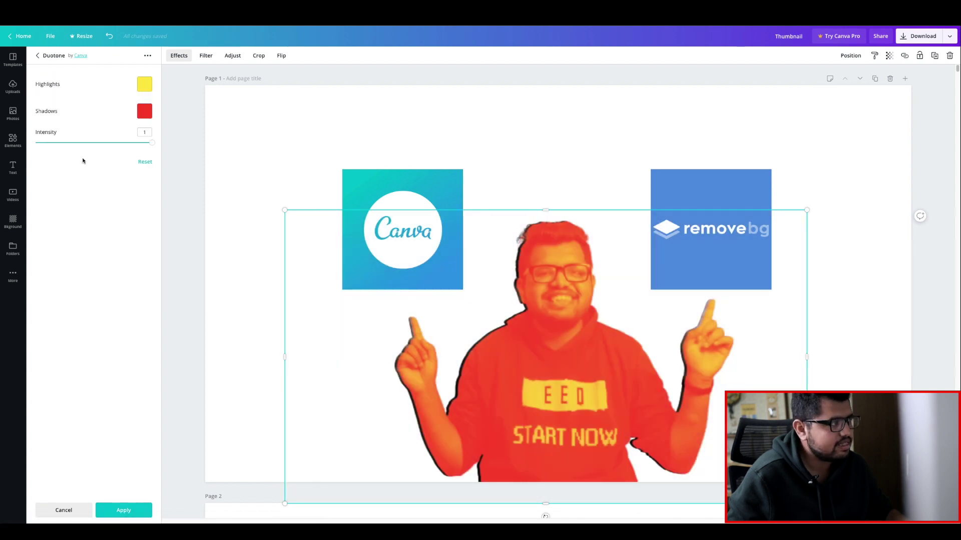
Change the copy's Duotone highlights to light red and its shadows to pure red.
{"action": "left_click", "coordinate": [140, 85]}
{"action": "left_click_drag", "start_coordinate": [64, 125], "coordinate": [54, 124]}
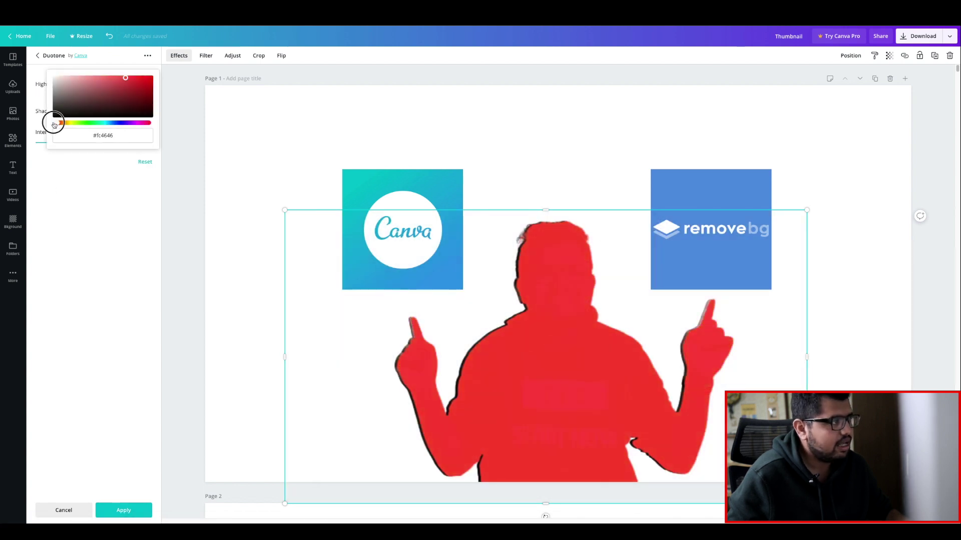
{"action": "left_click", "coordinate": [67, 203]}
{"action": "left_click", "coordinate": [145, 114]}
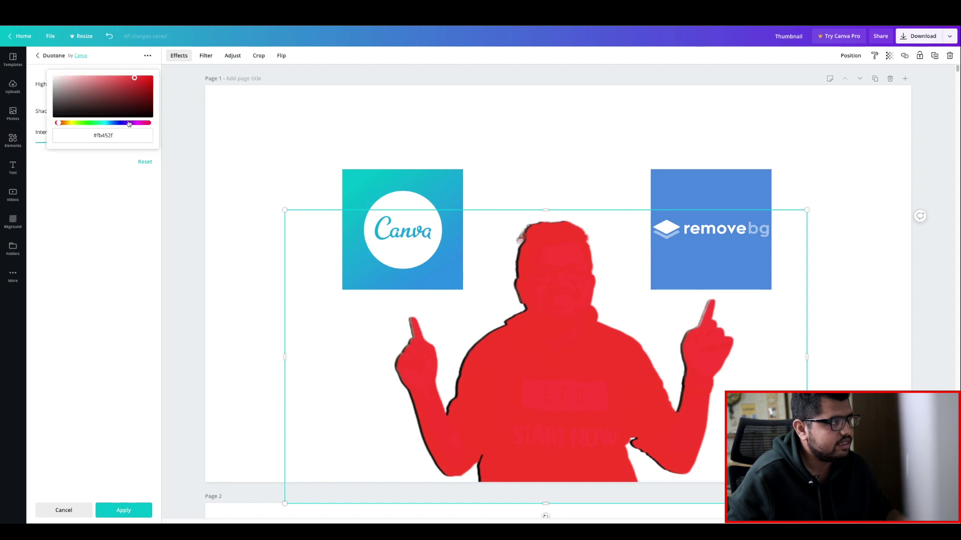
{"action": "left_click_drag", "start_coordinate": [126, 86], "coordinate": [151, 78]}
Align the red copy with the original portrait and send it to the back.
{"action": "left_click_drag", "start_coordinate": [564, 330], "coordinate": [560, 328]}
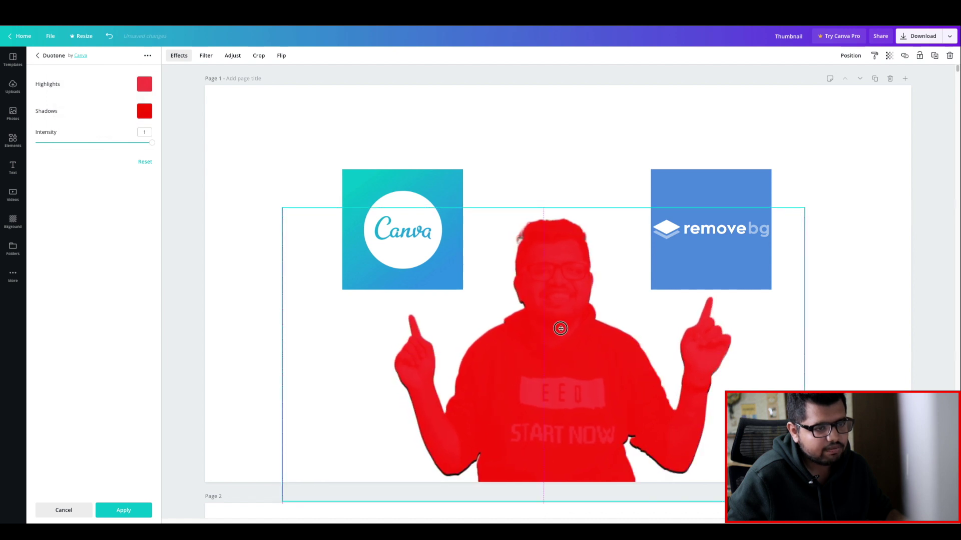
{"action": "left_click", "coordinate": [843, 56]}
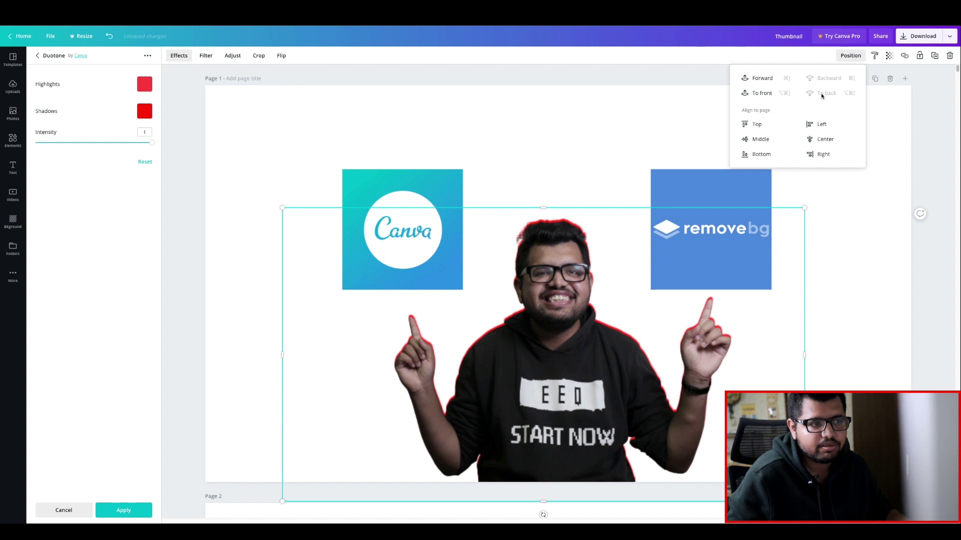
Enlarge the red copy slightly and nudge it into place so it forms a thin outline around the portrait.
{"action": "left_click_drag", "start_coordinate": [806, 207], "coordinate": [811, 204]}
{"action": "key", "text": "Left"}
{"action": "key", "text": "Left"}
{"action": "key", "text": "Down"}
{"action": "key", "text": "Down"}
{"action": "key", "text": "Left"}
{"action": "key", "text": "Left"}
{"action": "key", "text": "Down"}
{"action": "key", "text": "Down"}
{"action": "key", "text": "Left"}
{"action": "key", "text": "Left"}
{"action": "key", "text": "Up"}
{"action": "left_click", "coordinate": [812, 202]}
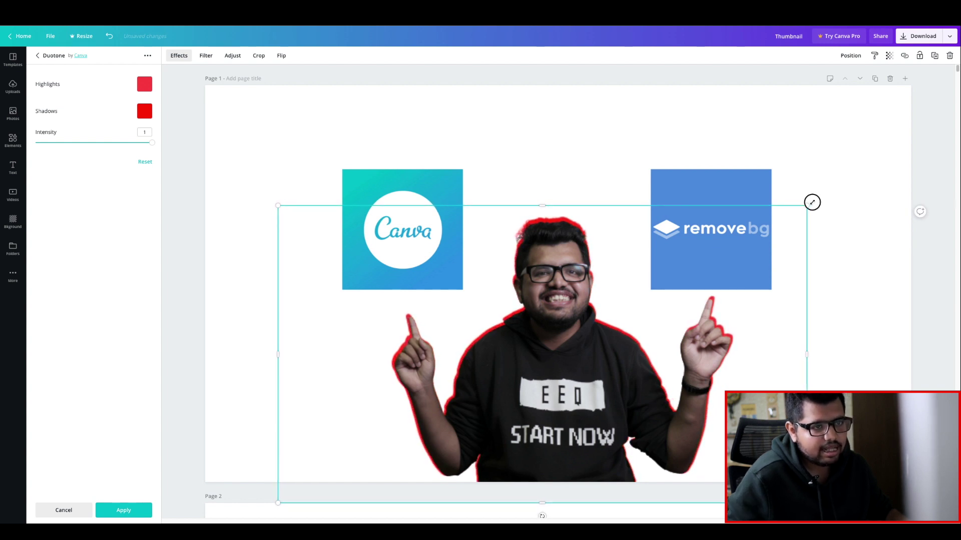